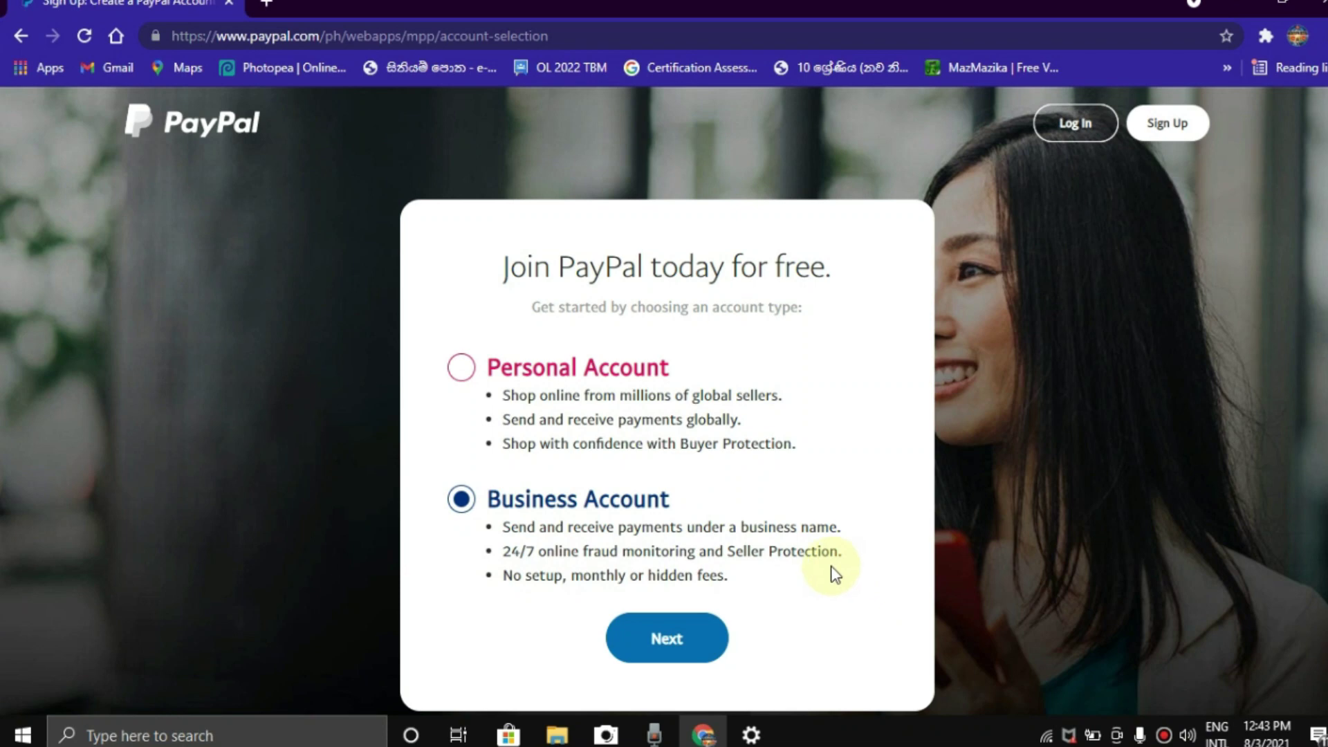
Choose a Business account: Both of the above, payments via email/invoicing/link, $260,000 ~ $4Mil PHP monthly sales
left_click(669, 643)
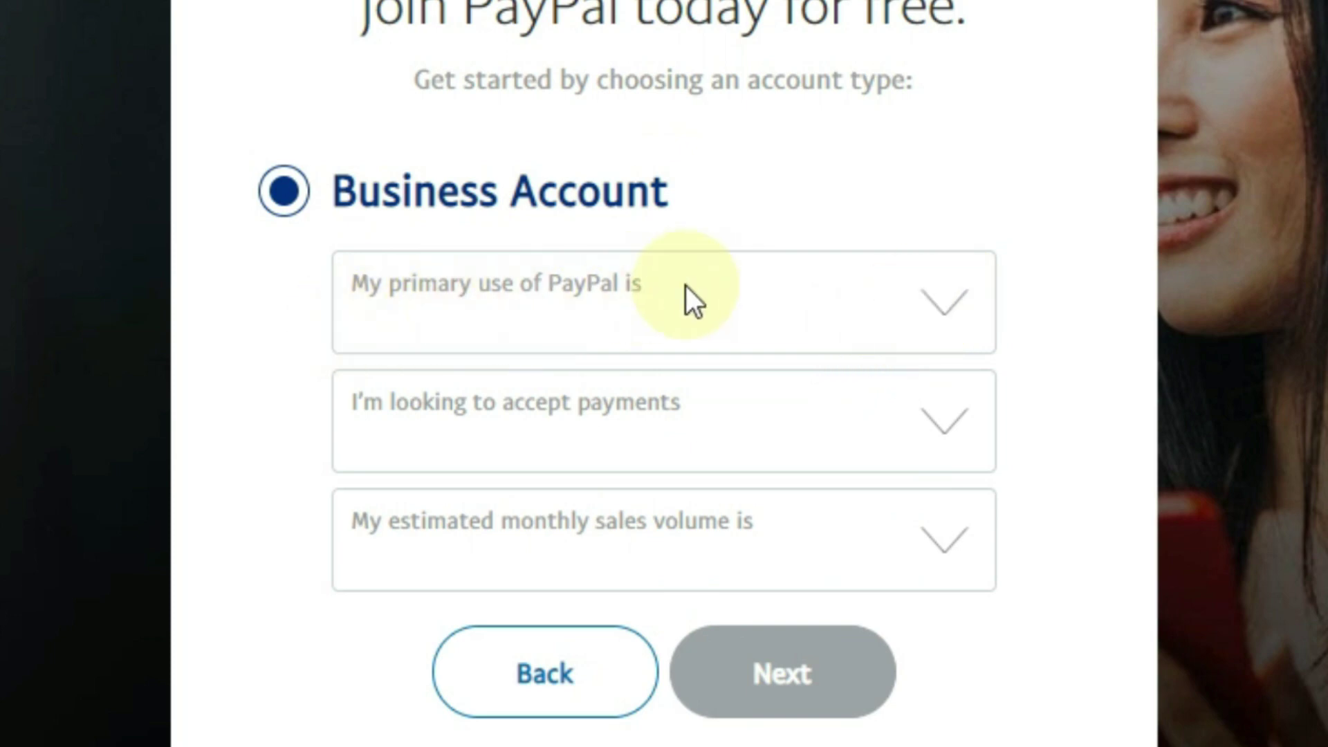
left_click(820, 288)
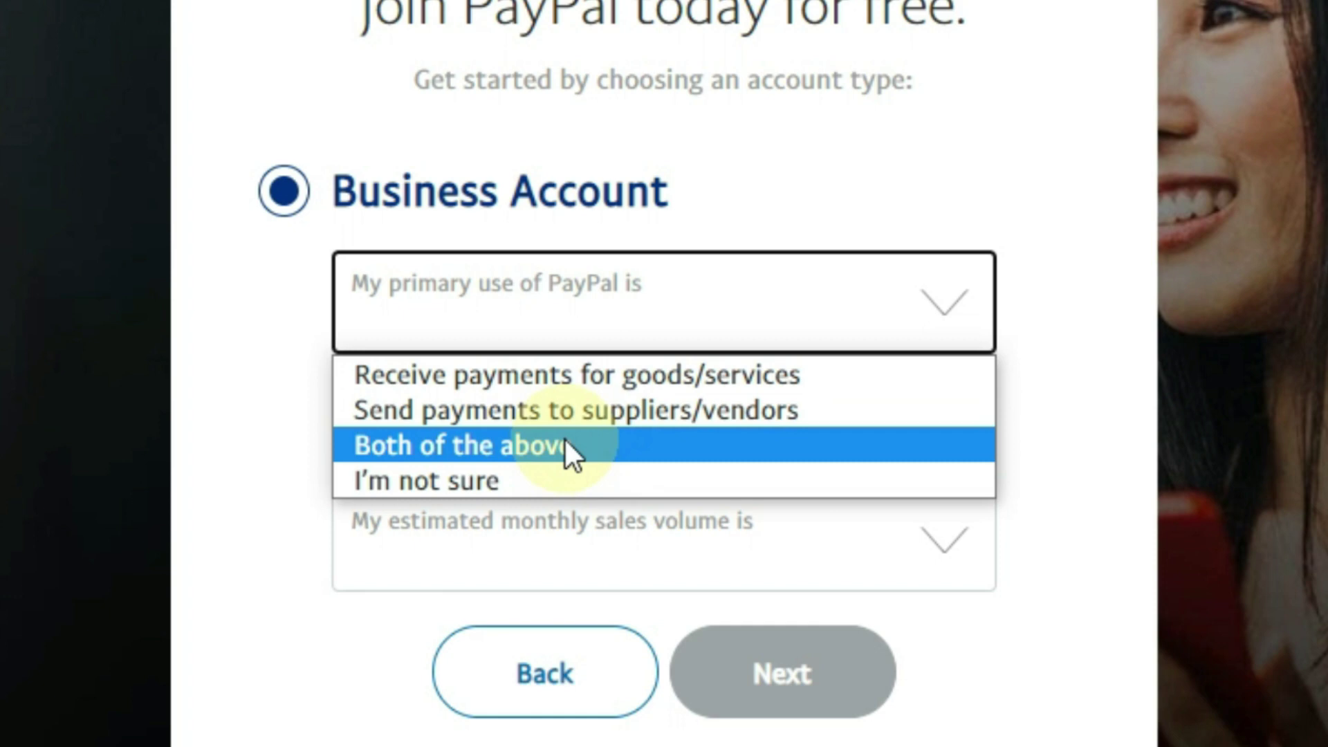
left_click(570, 442)
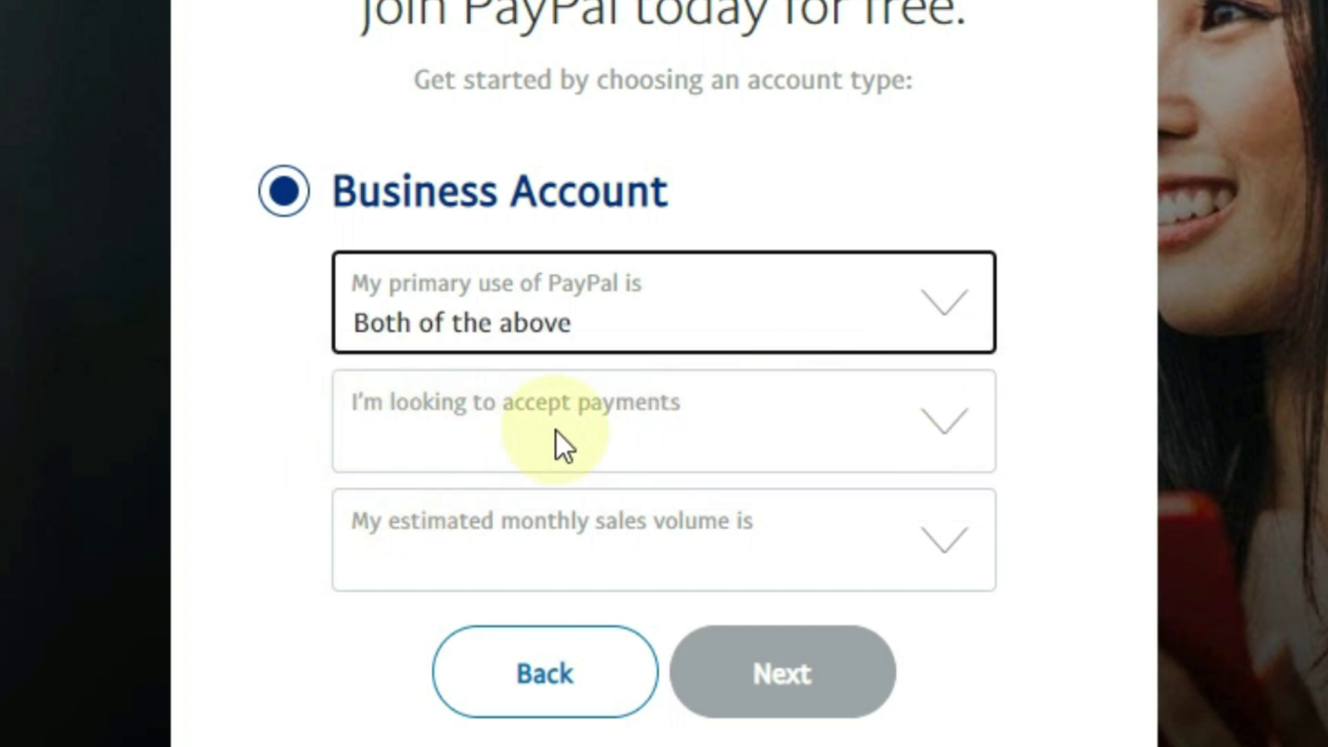
left_click(928, 419)
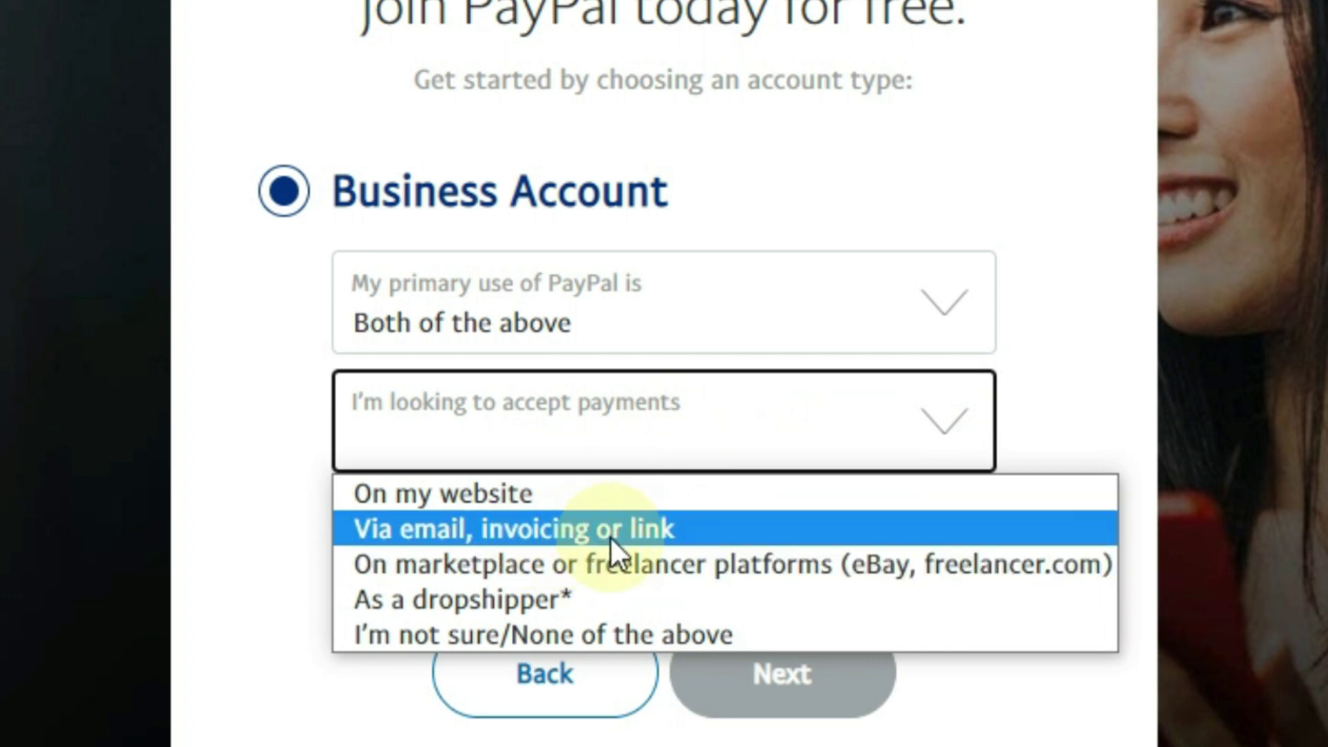
left_click(709, 531)
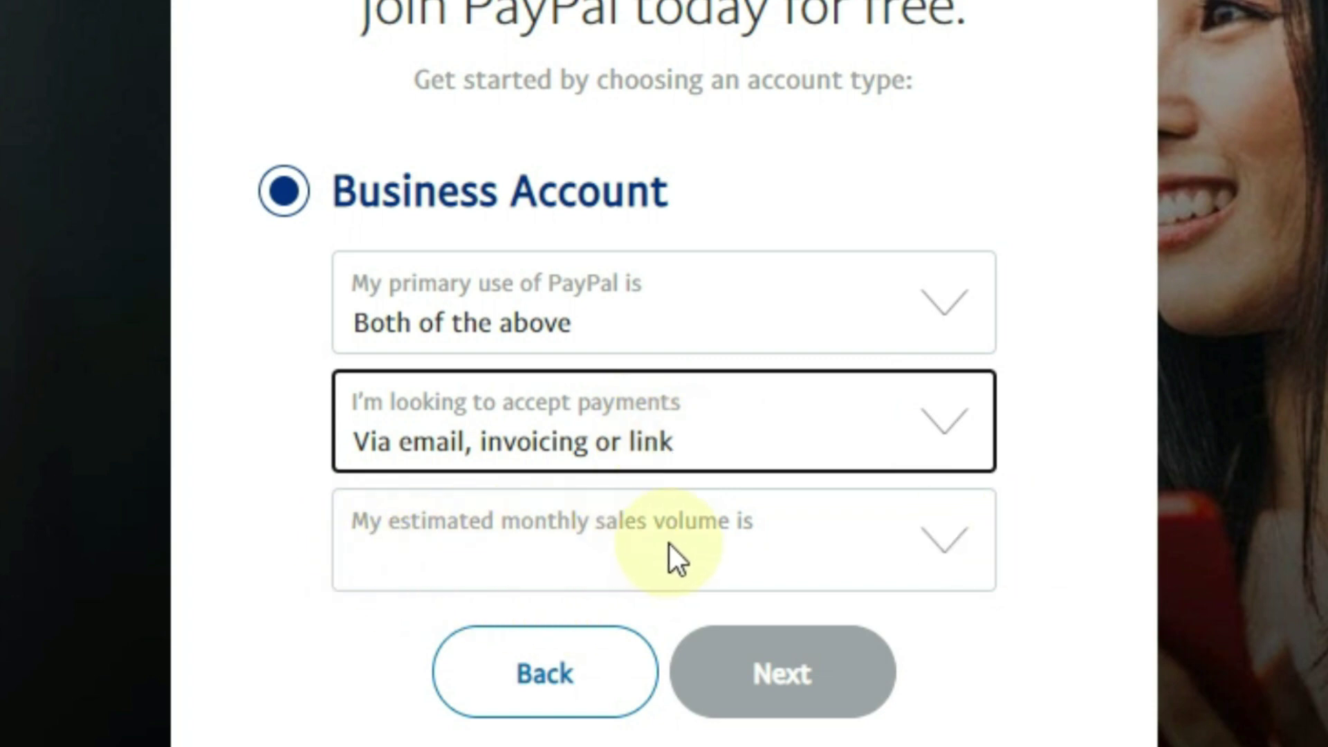
left_click(901, 534)
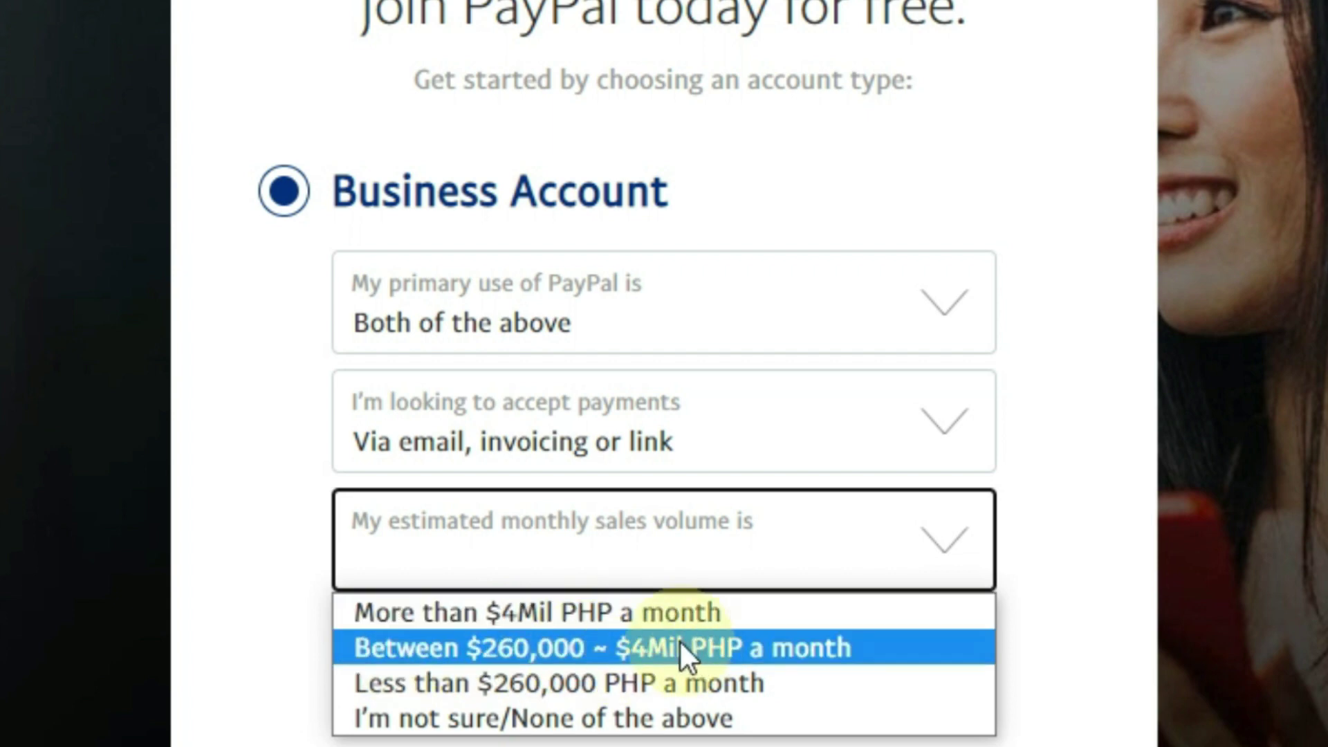
left_click(722, 651)
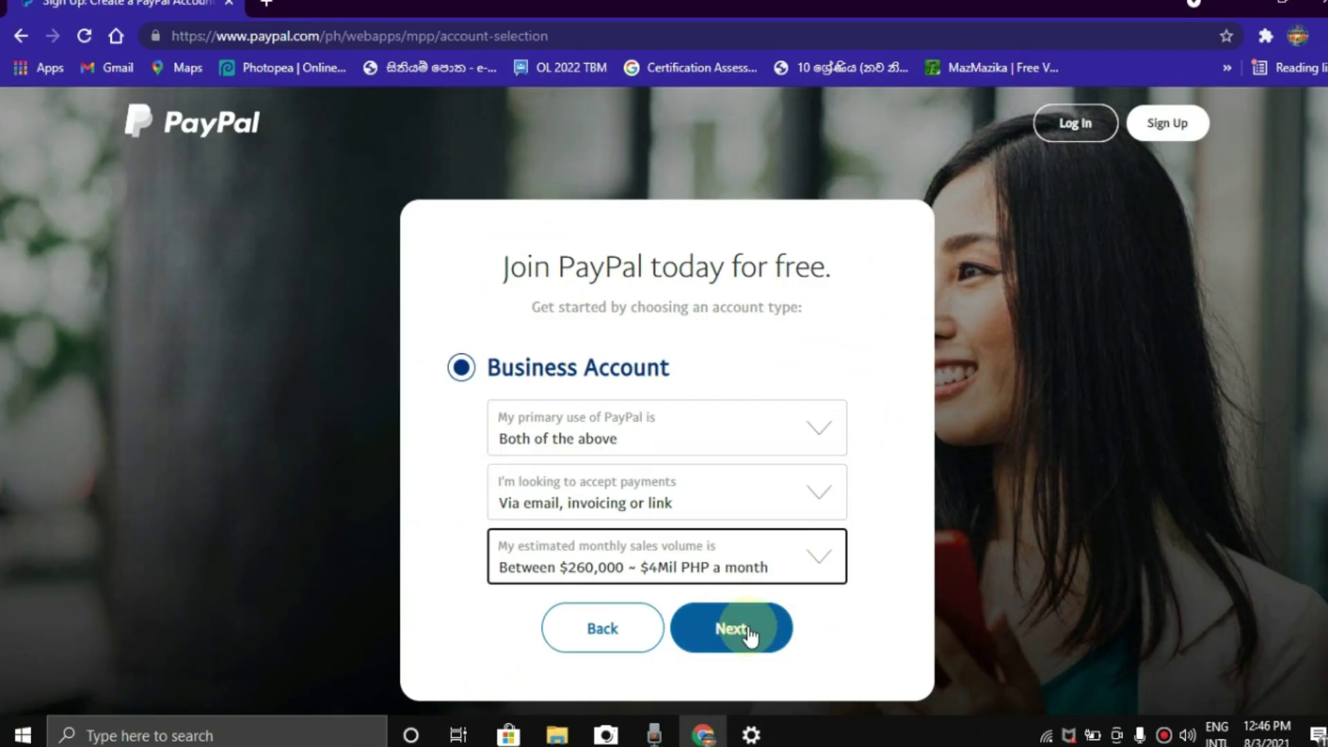
left_click(747, 627)
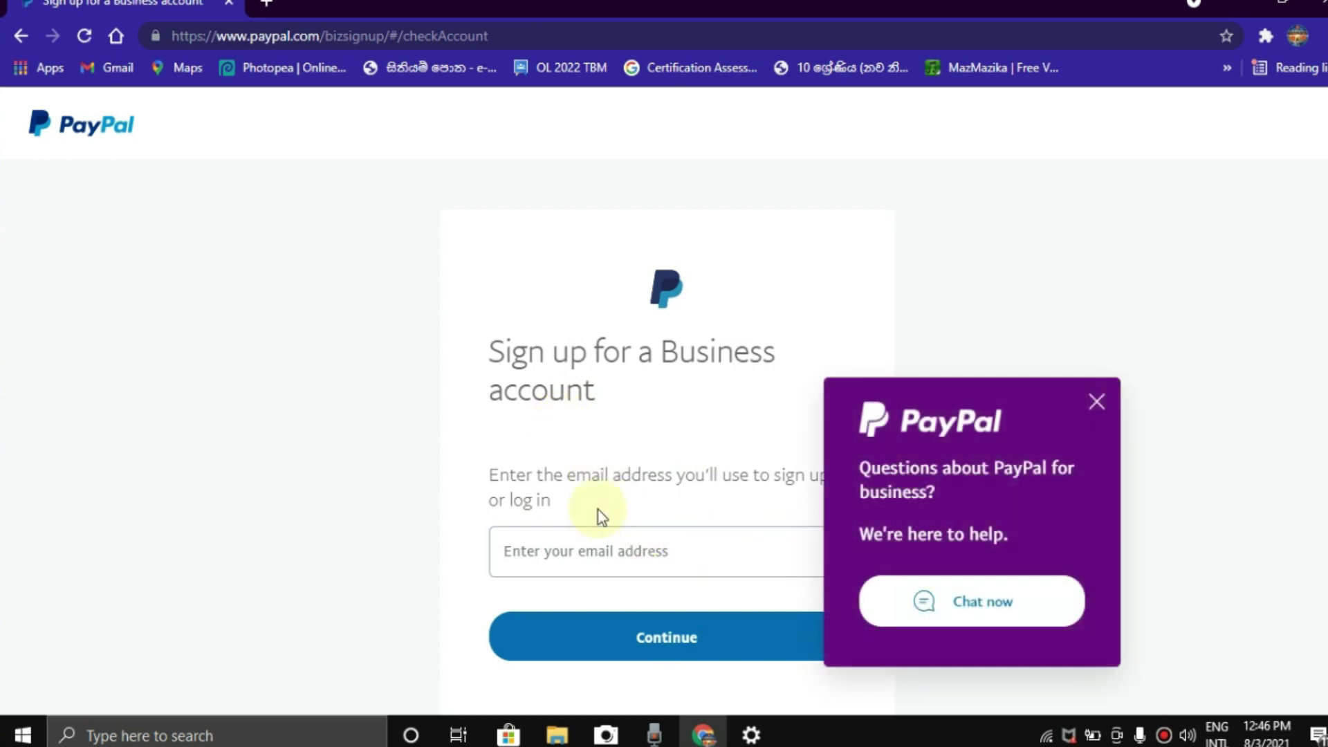
Paste in the sign-up email address, closing the help chat popup, and submit it
left_click(596, 536)
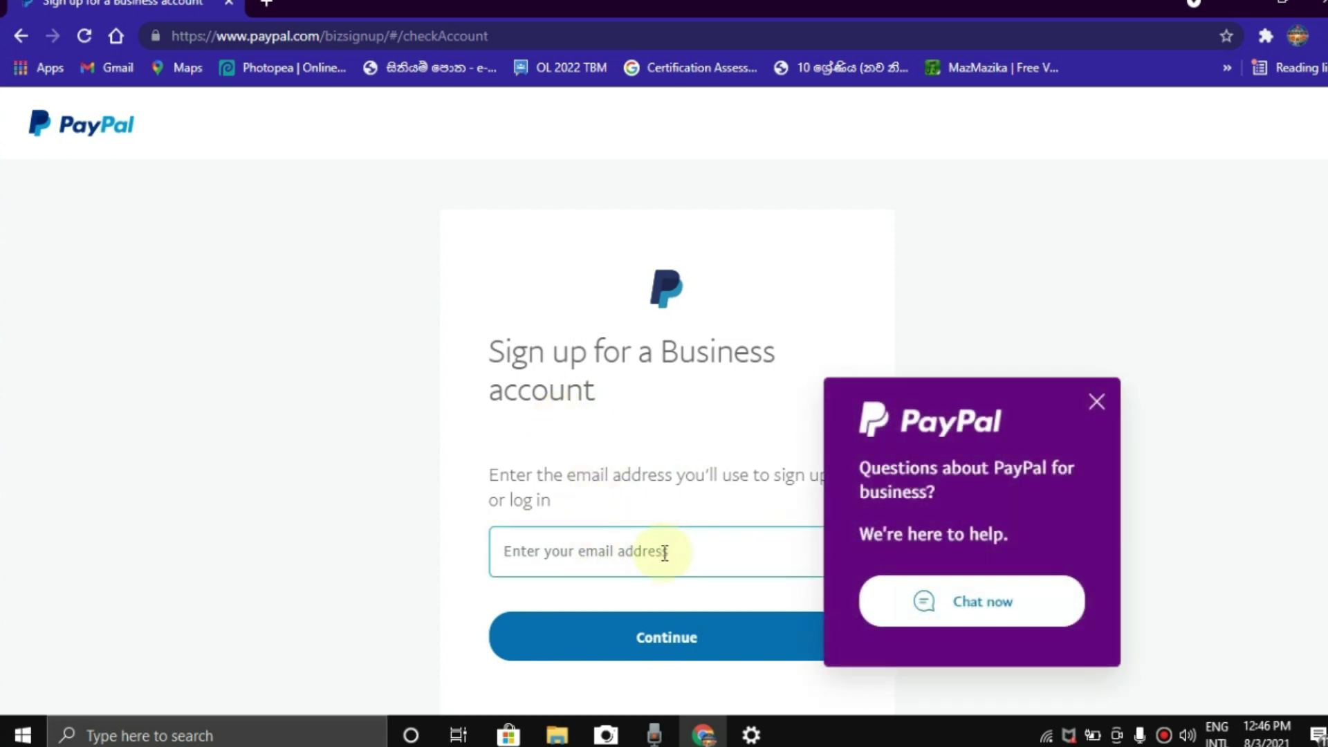
left_click(665, 552)
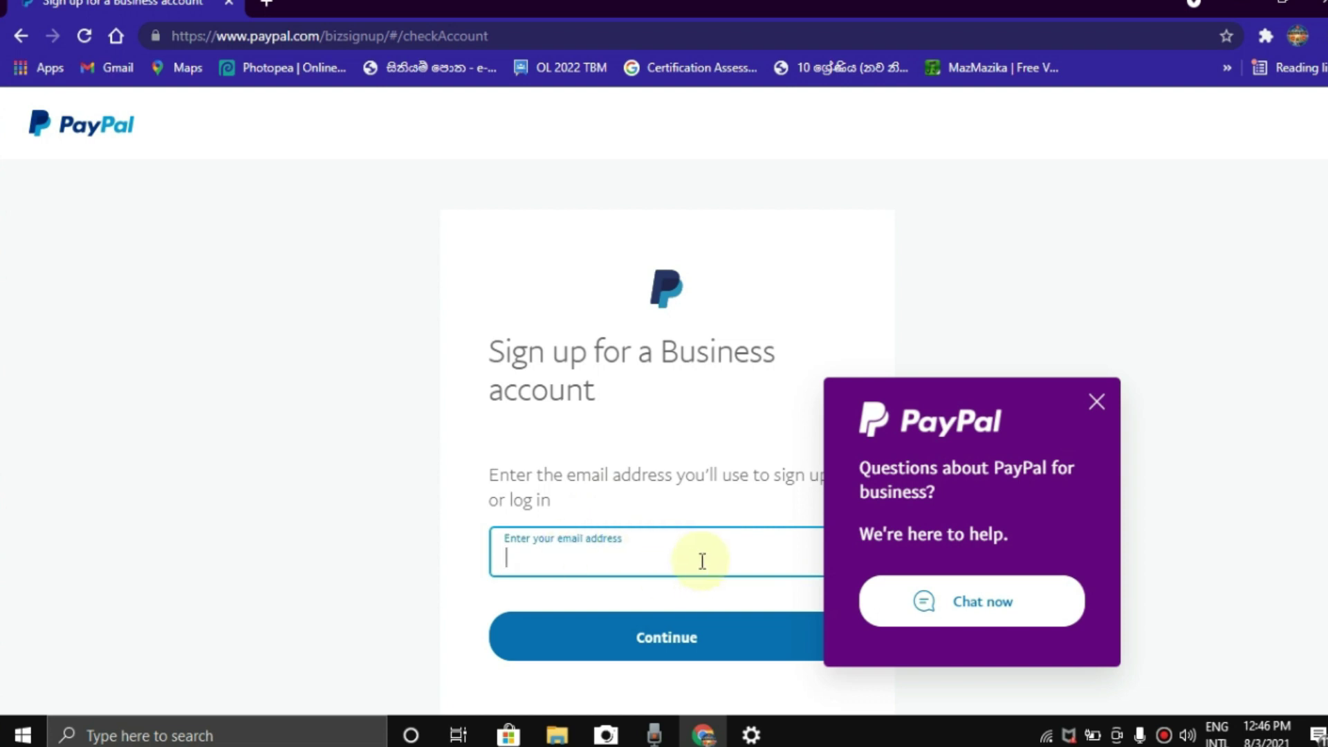
left_click(1092, 411)
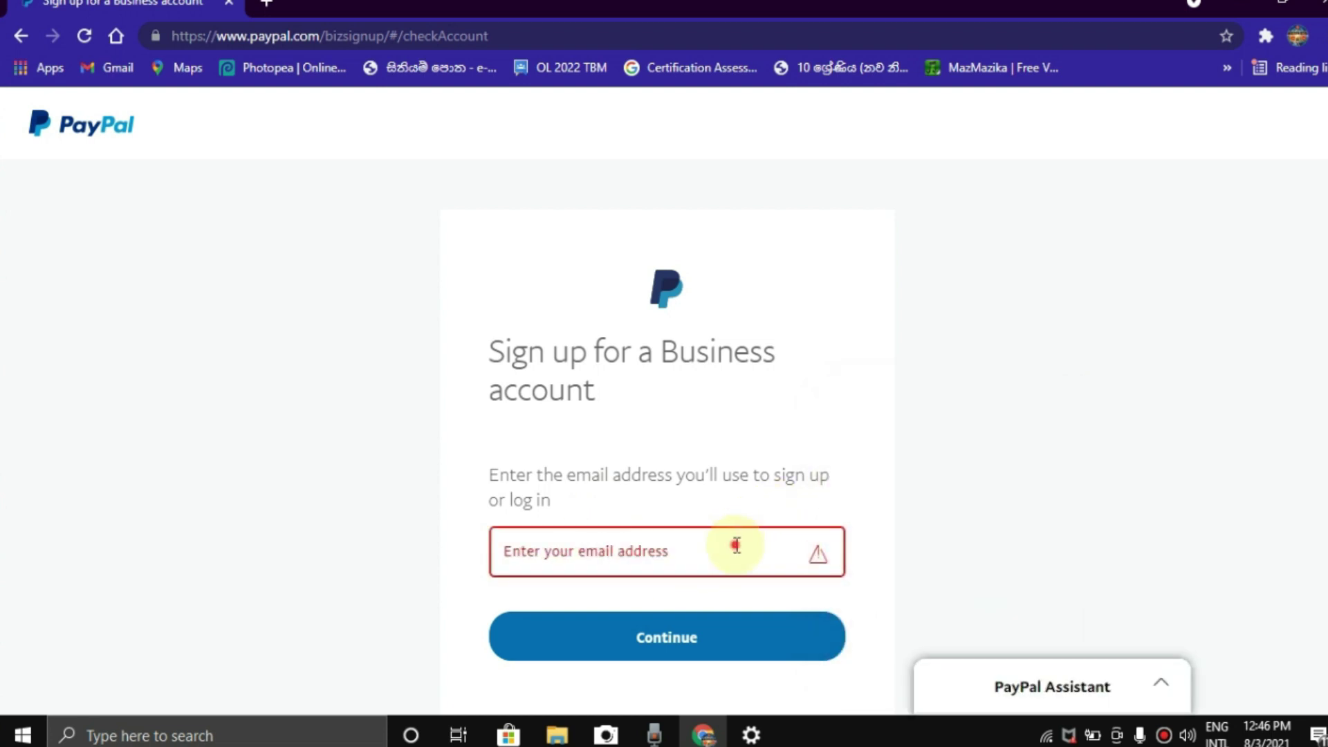
left_click(701, 553)
left_click_drag(703, 550, 454, 558)
key("ctrl+v")
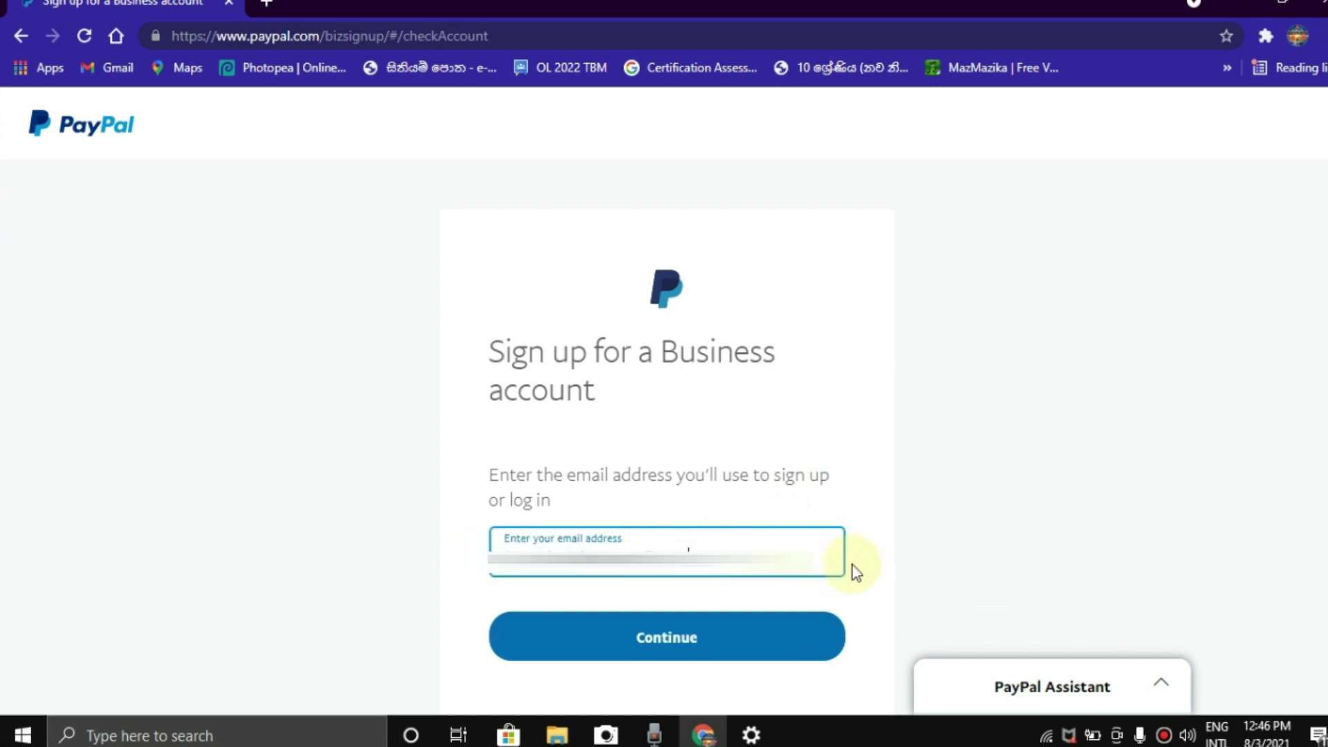
left_click(792, 616)
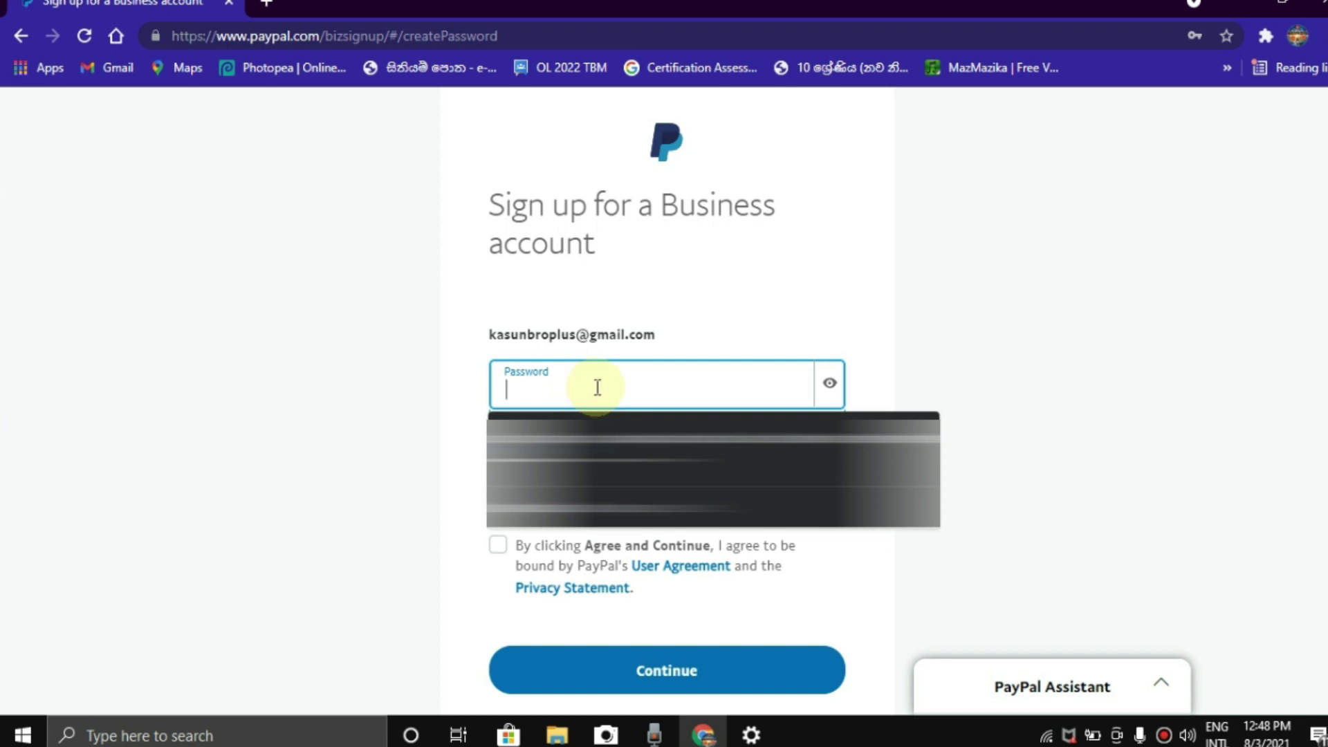
Accept the suggested strong password and agree to the user agreement and privacy statement
left_click(498, 505)
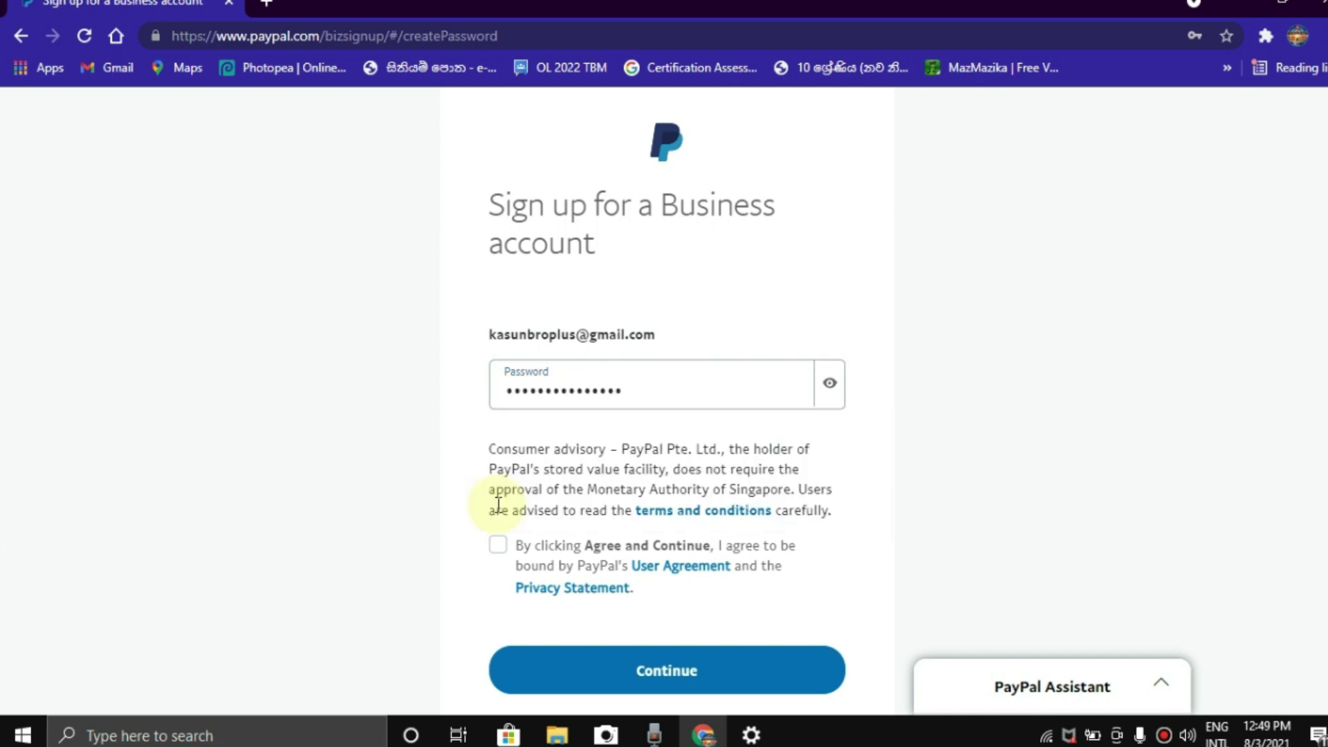
left_click(613, 398)
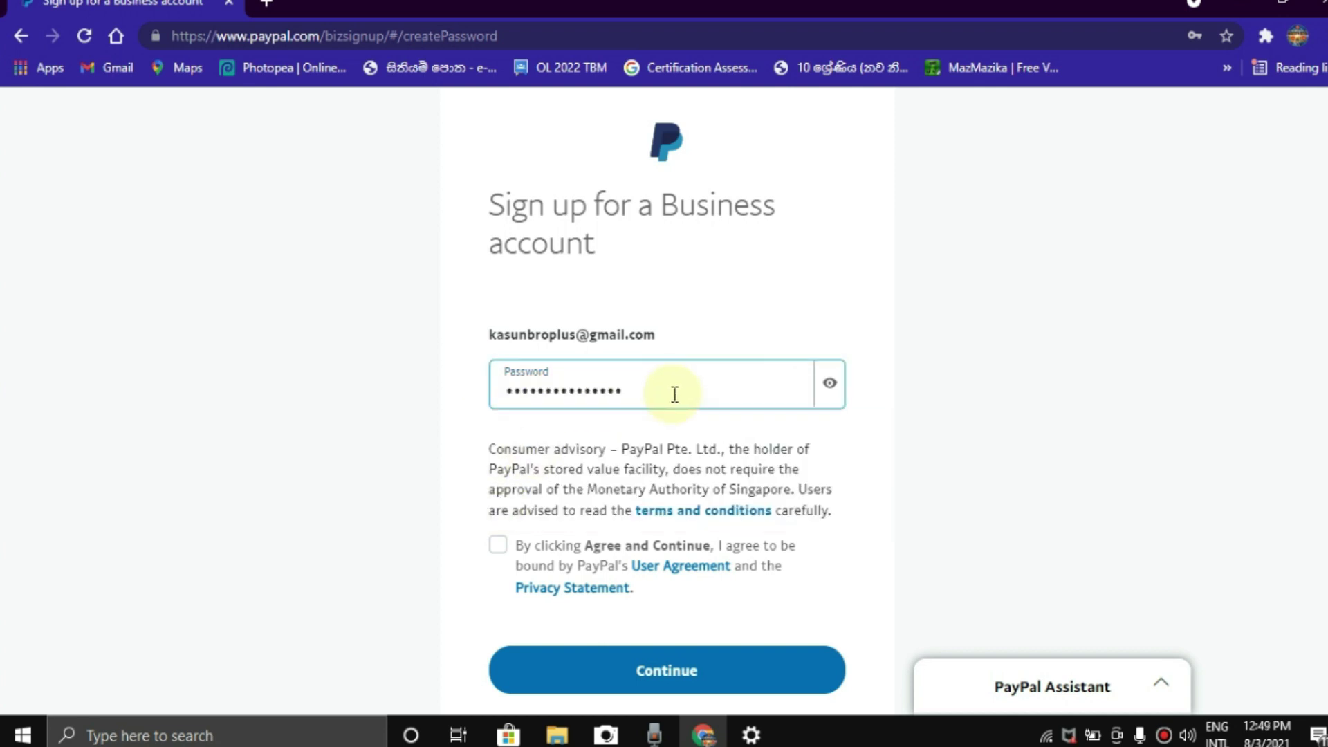
left_click(517, 554)
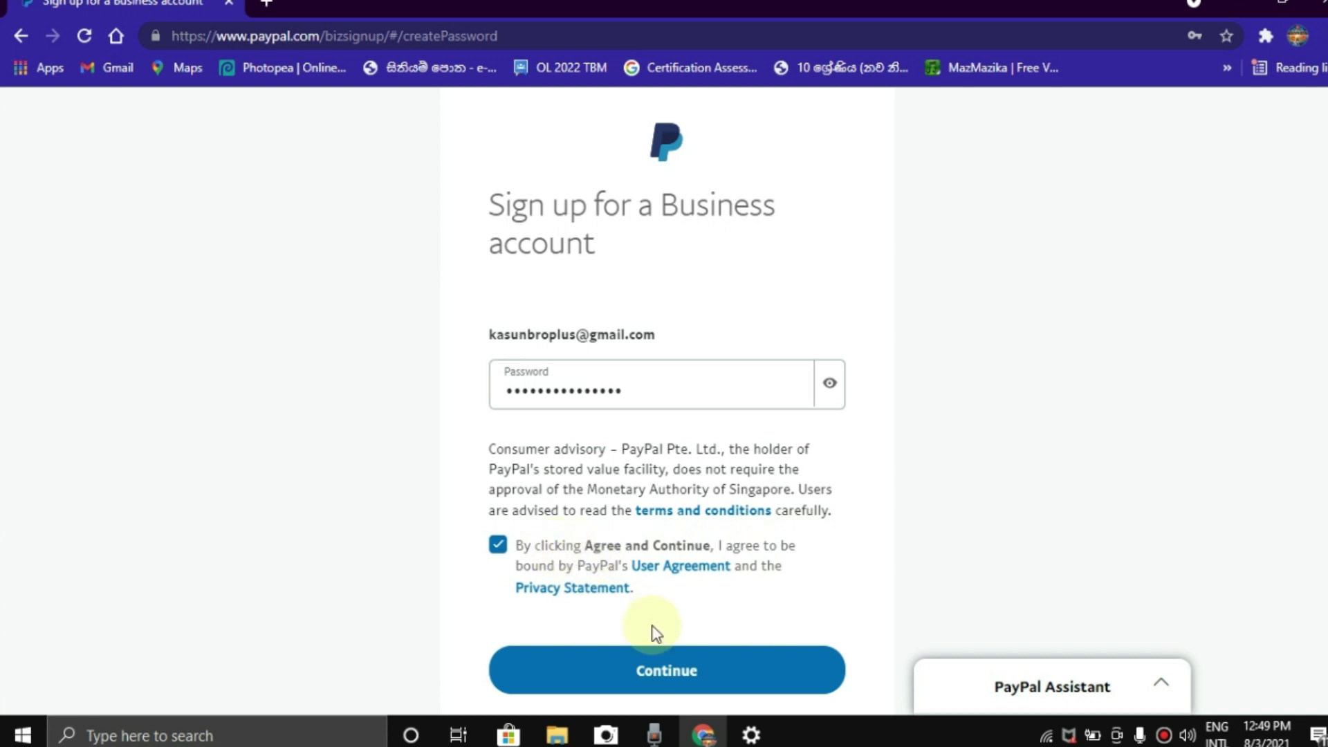
left_click(681, 672)
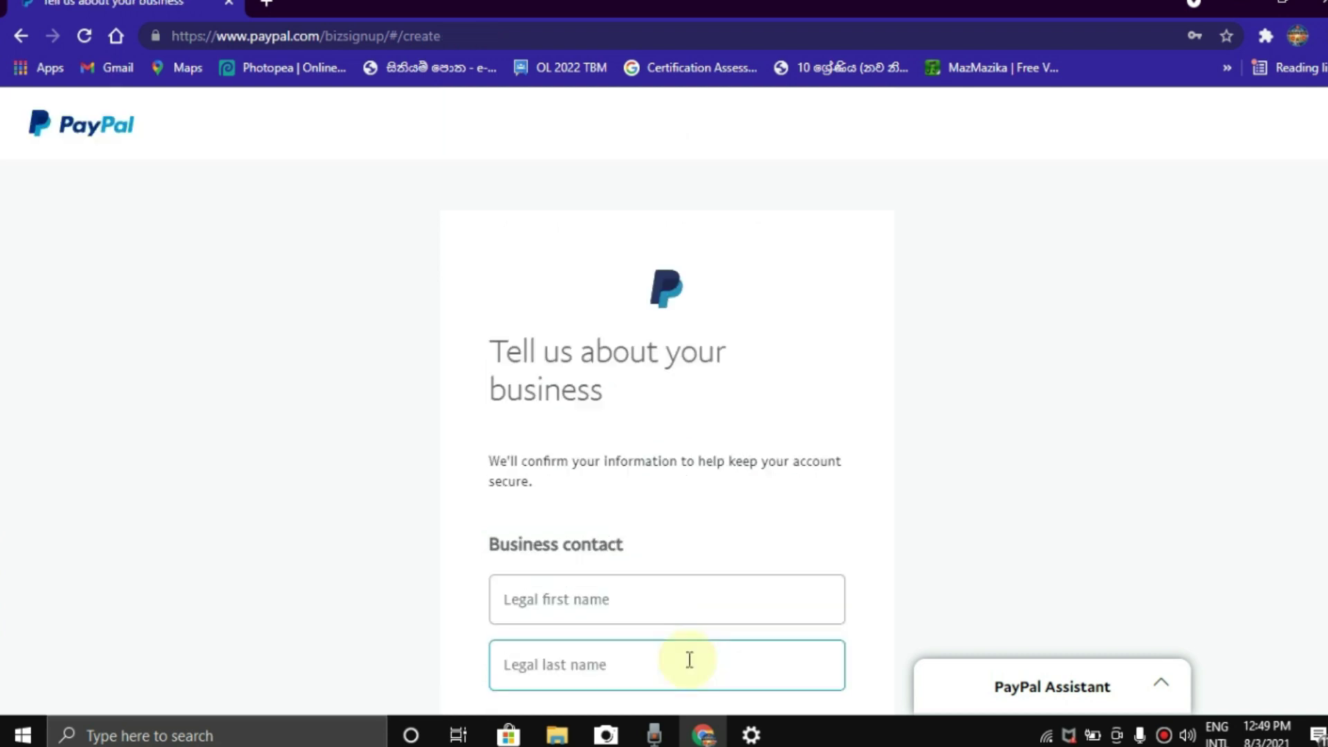
Enter the business contact's legal first and last names, capitalising the first name
scroll(690, 659, "down", 3)
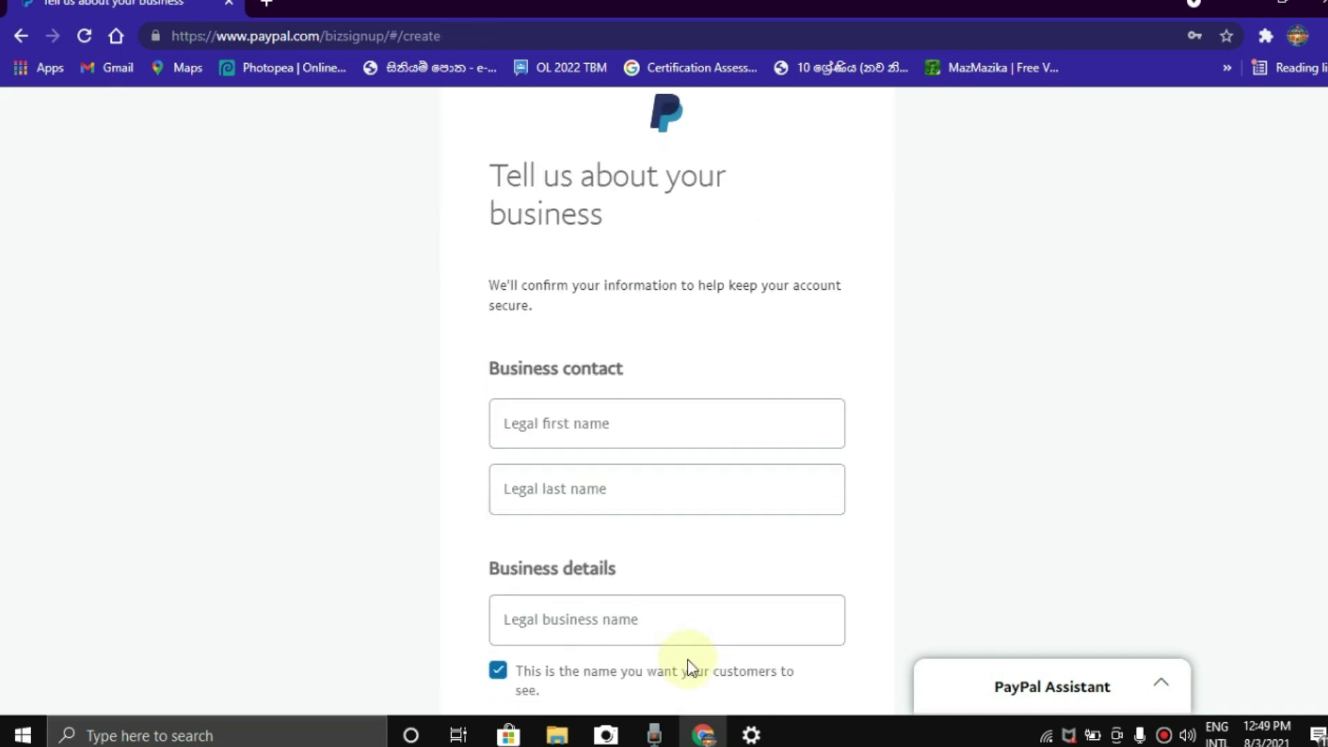
scroll(687, 661, "down", 3)
left_click(561, 175)
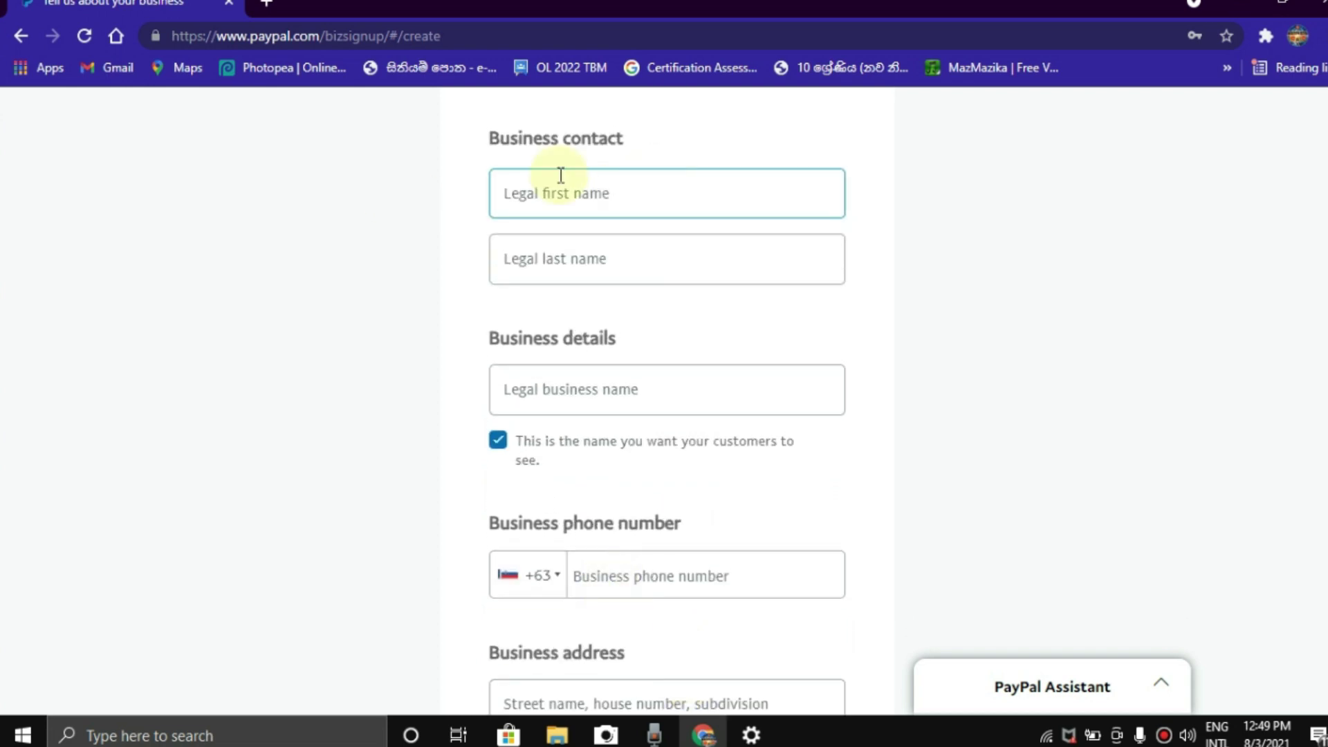
left_click(658, 252)
left_click(647, 190)
scroll(626, 466, "up", 2)
left_click(641, 308)
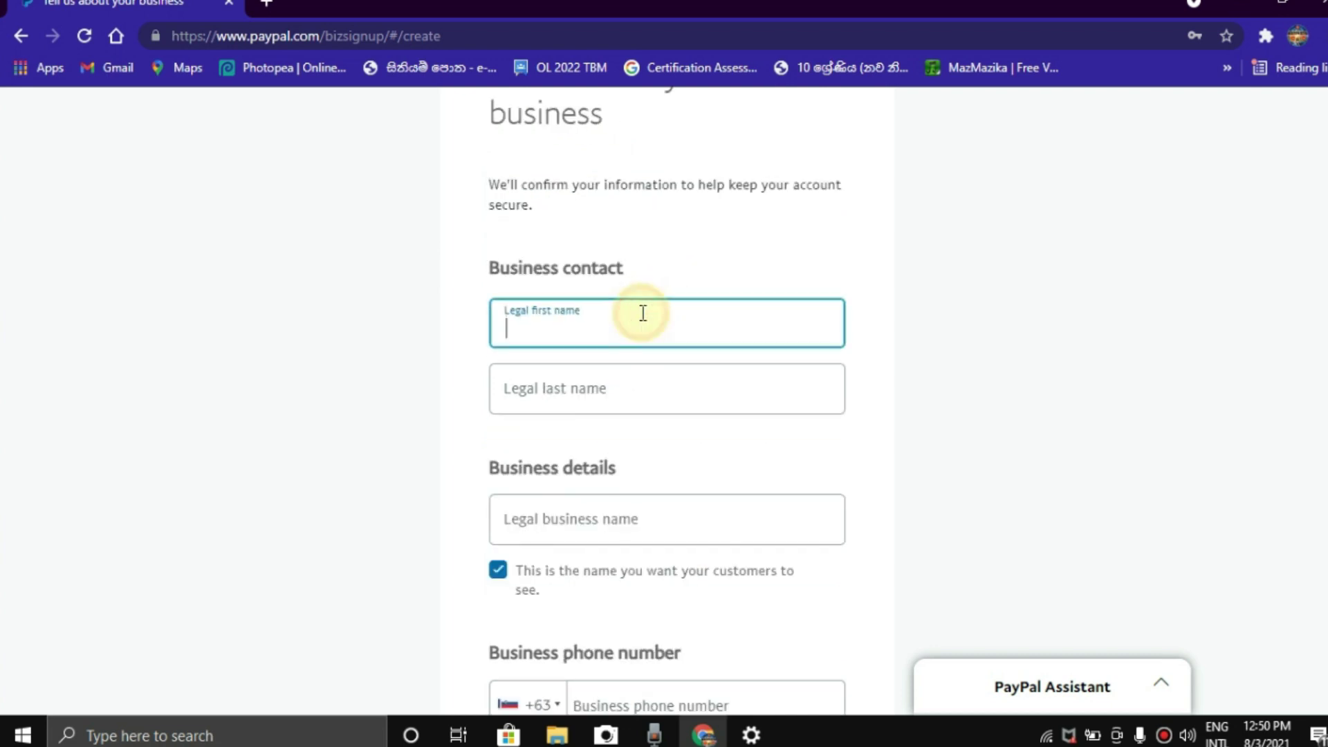
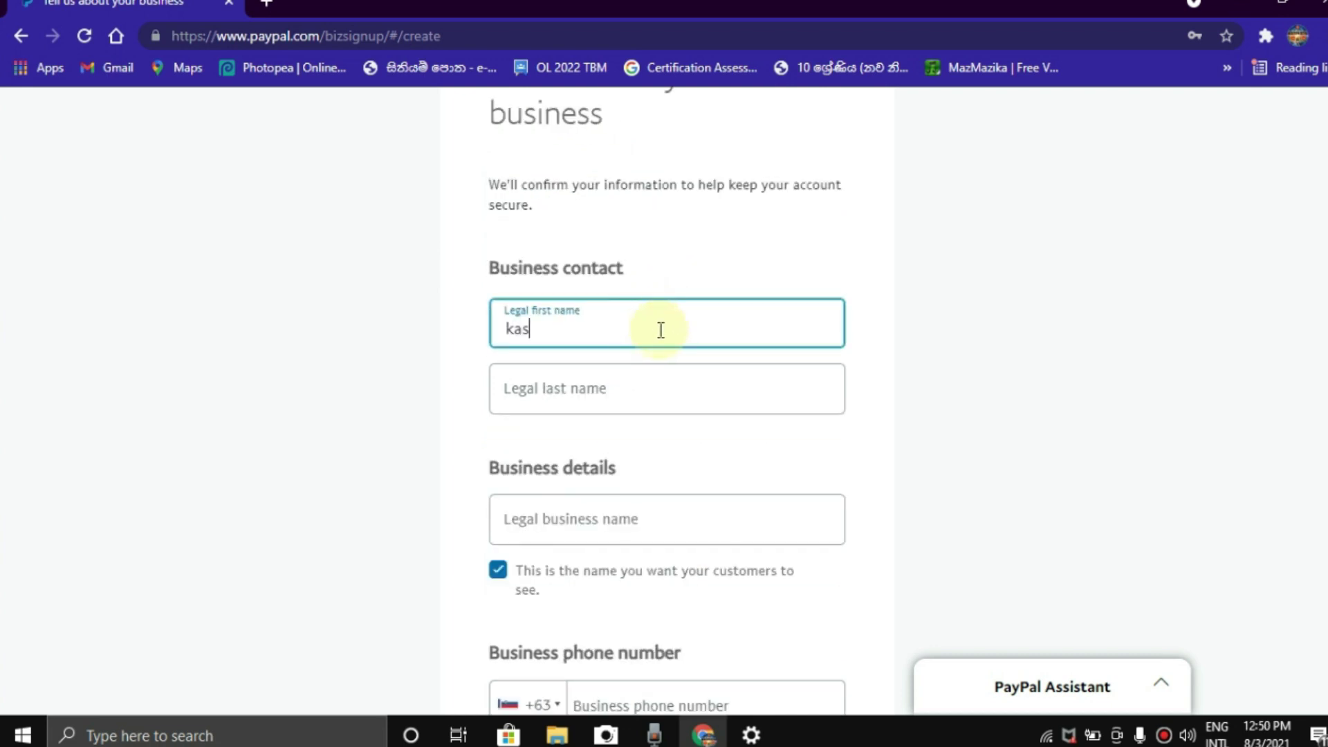
left_click(658, 398)
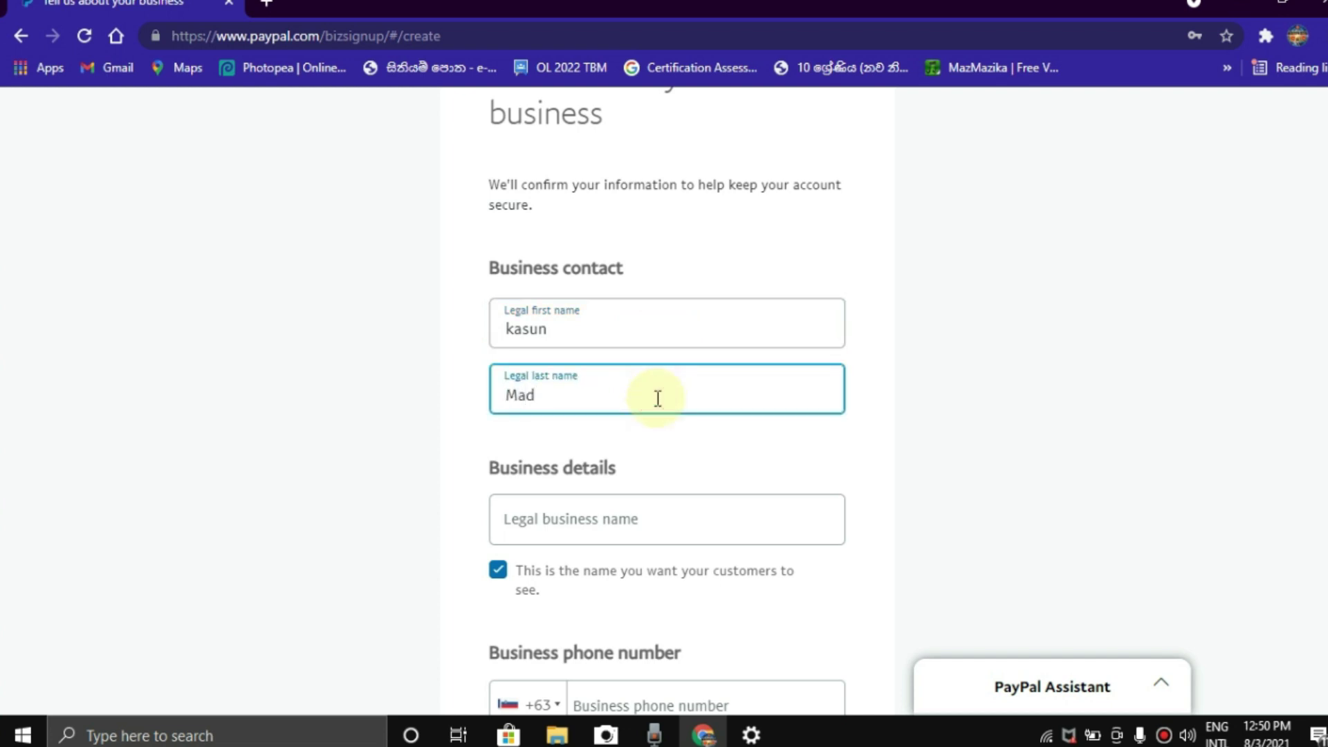
left_click(515, 331)
key("BackSpace")
type("K")
Enter the legal business name and keep it as the name shown to customers
scroll(563, 429, "down", 2)
scroll(567, 430, "down", 1)
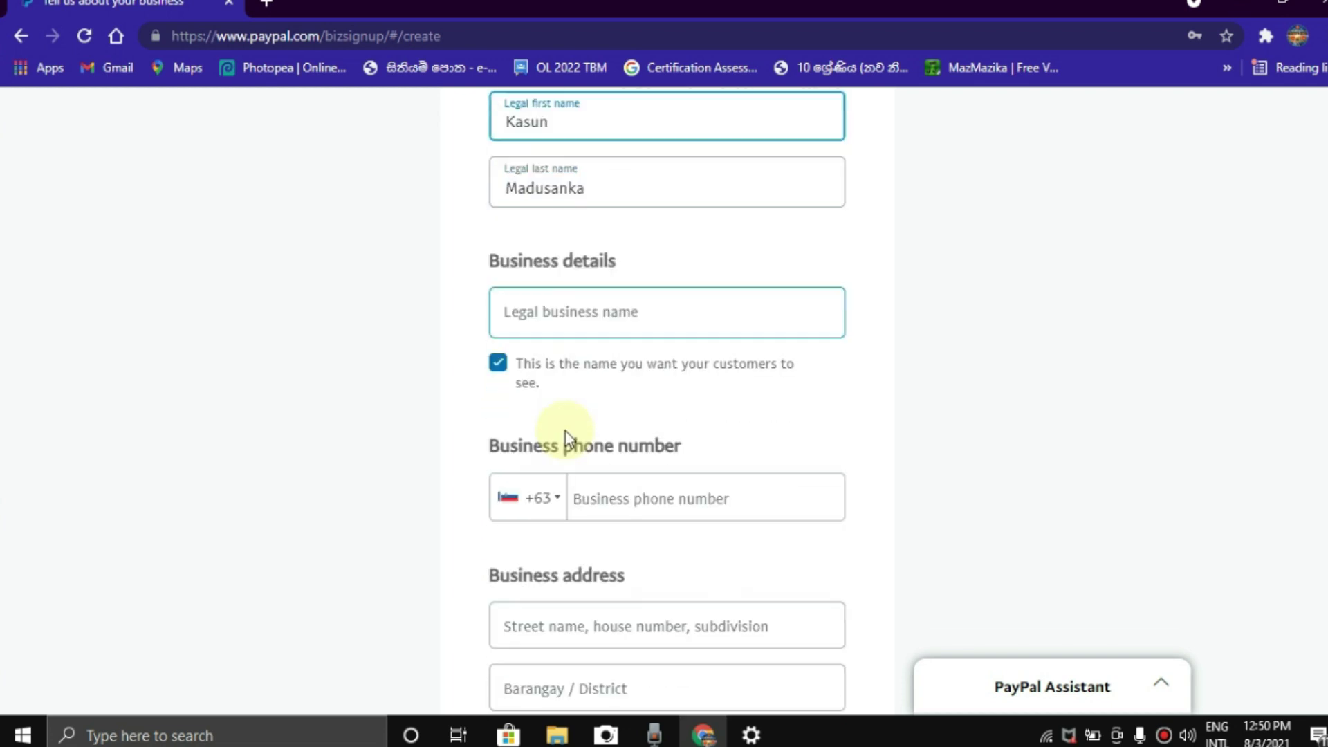
left_click(653, 316)
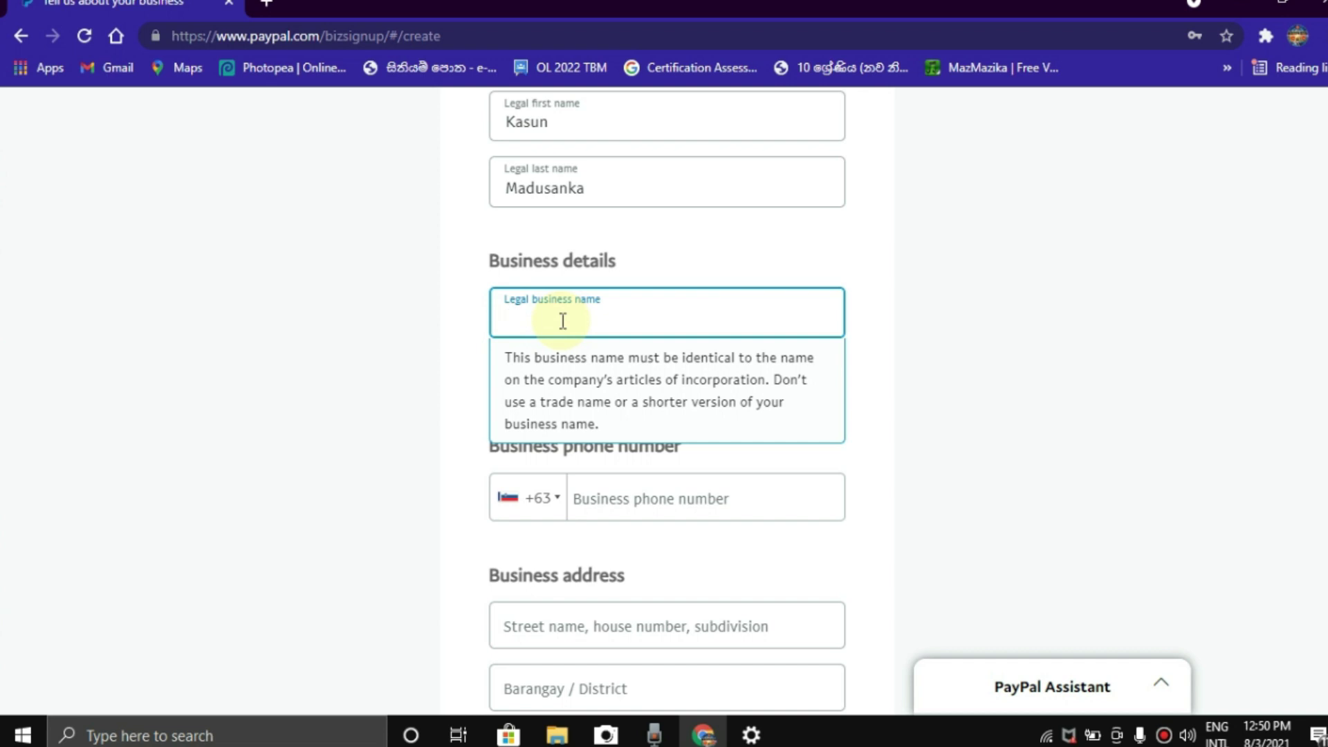
type("Kasun Bro SL")
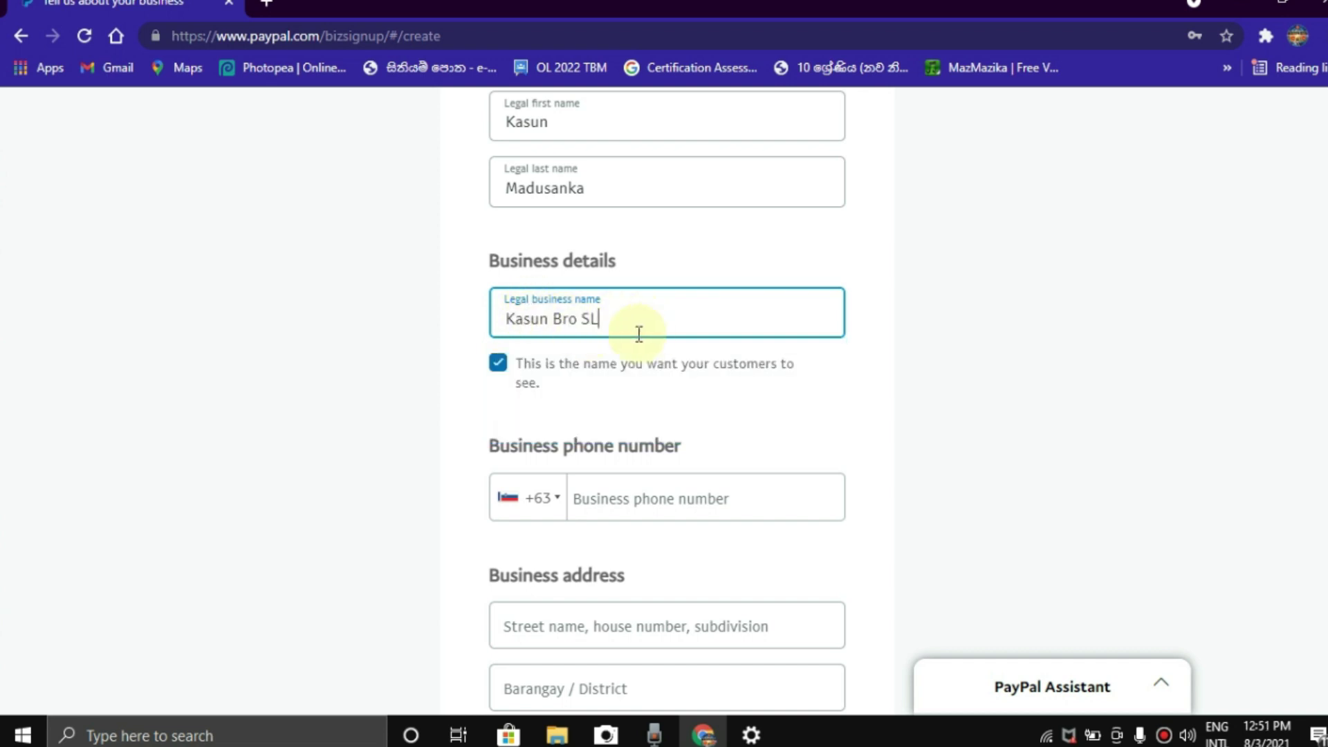
scroll(593, 341, "down", 1)
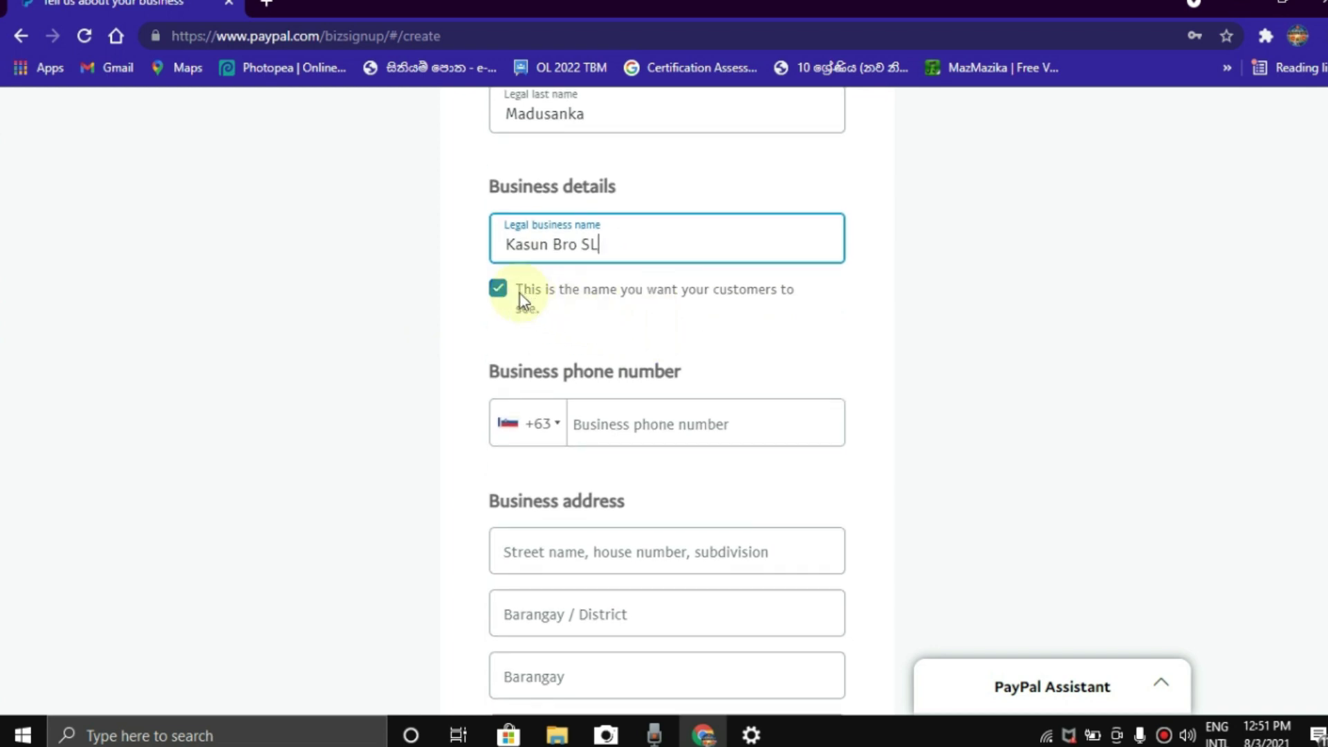
left_click(510, 298)
left_click(516, 296)
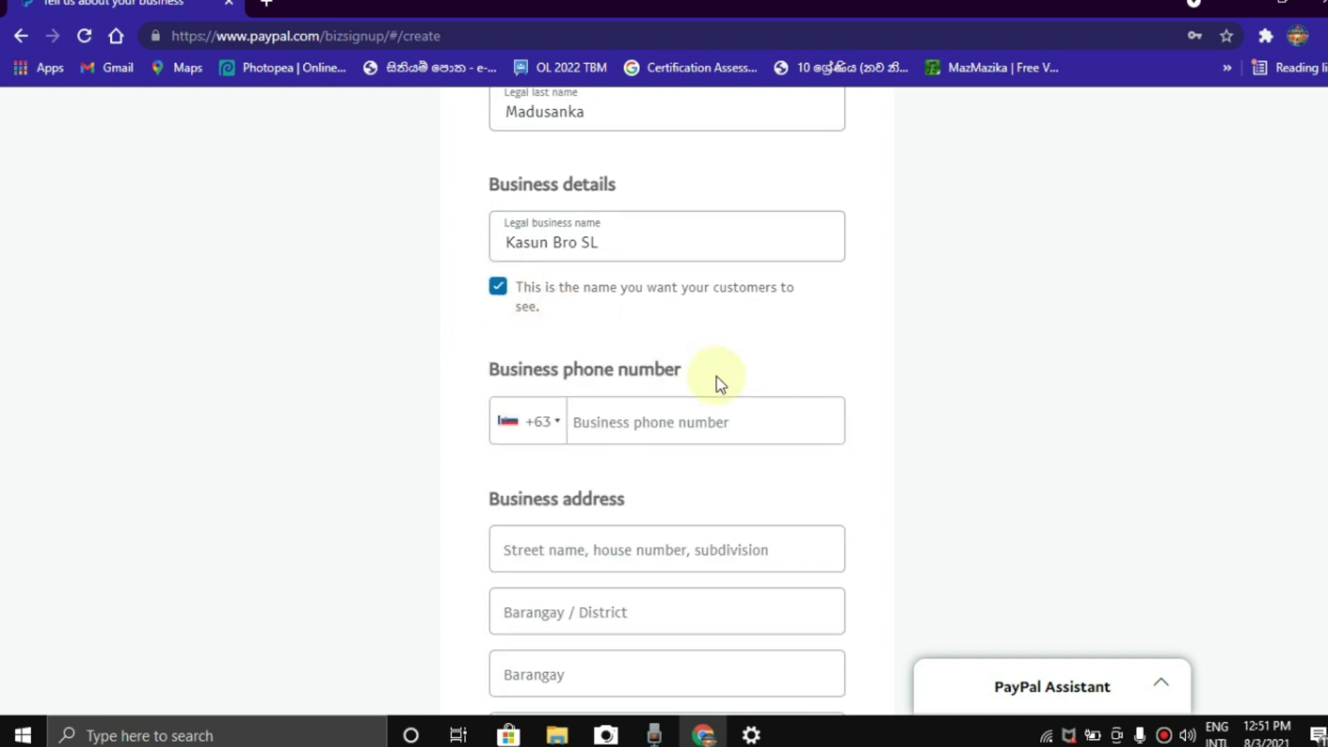
scroll(716, 382, "down", 2)
left_click(716, 381)
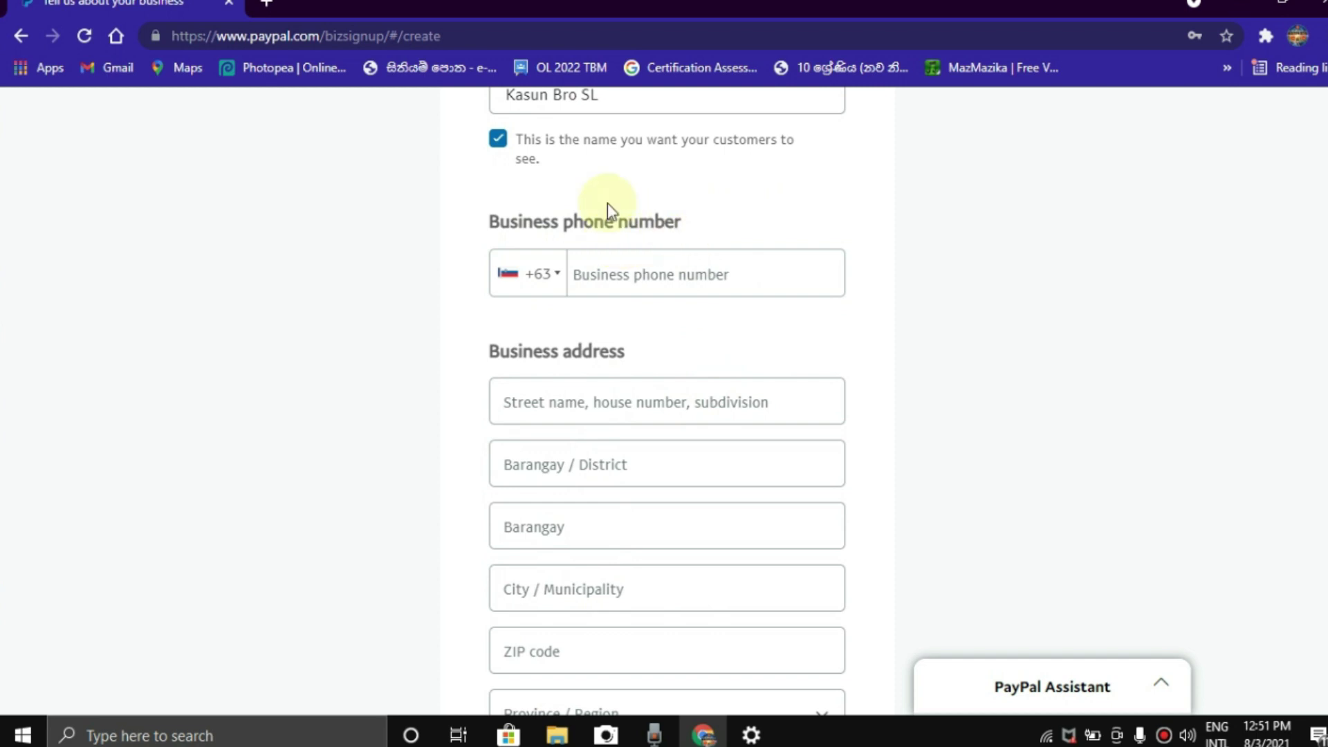
left_click(601, 251)
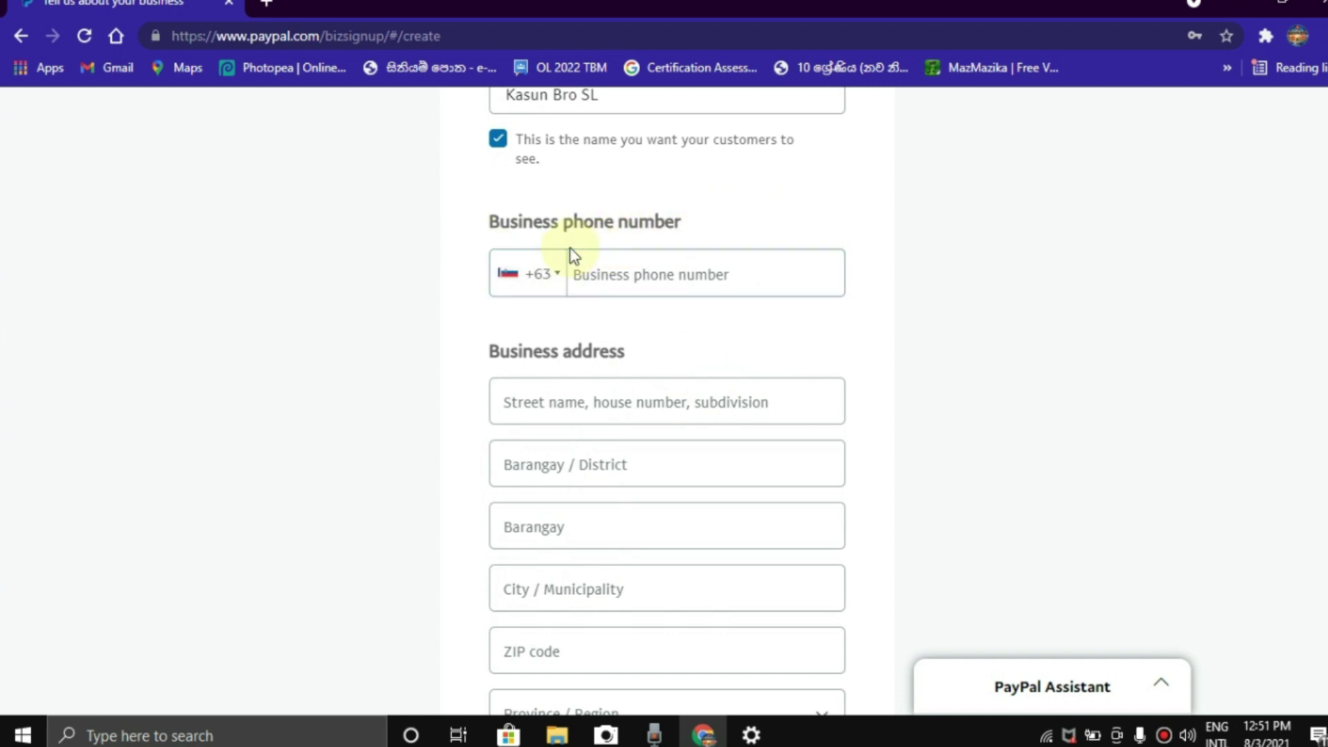
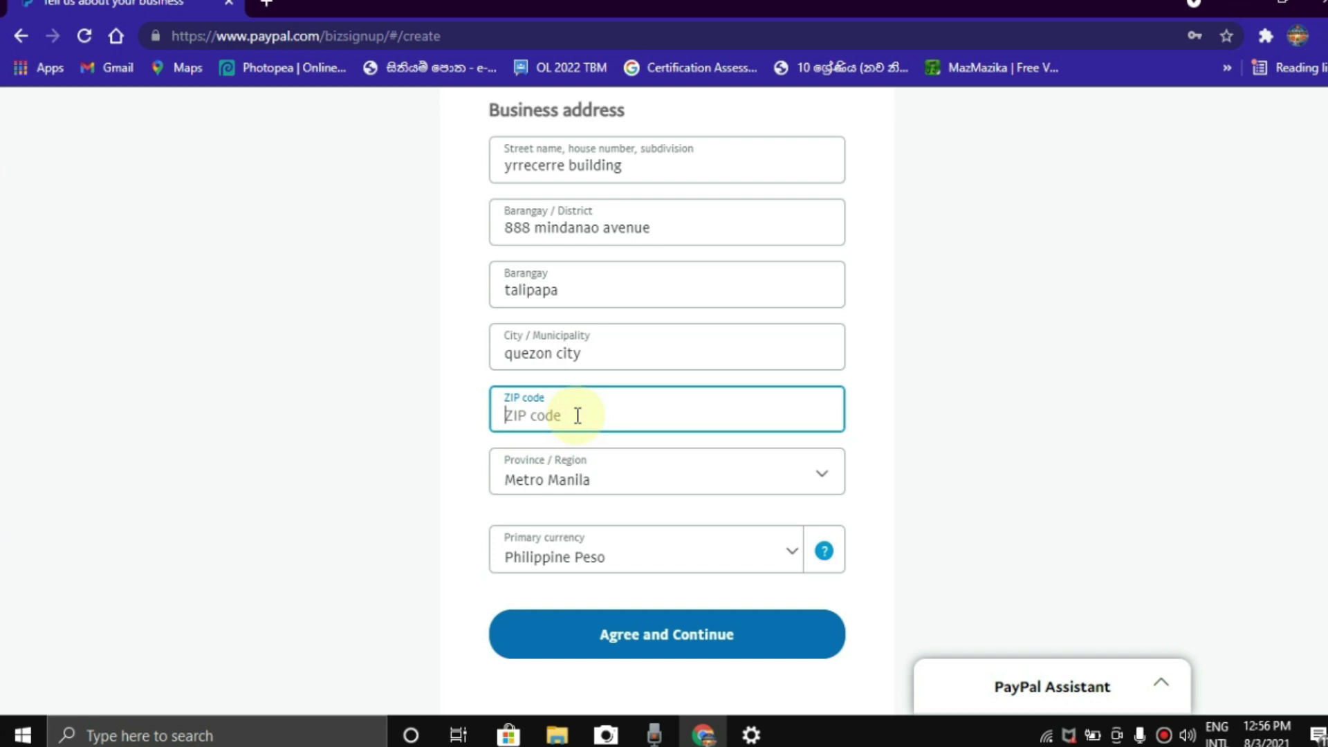
Enter ZIP code 1000, choose US Dollar as primary currency, and agree and continue
type("1000")
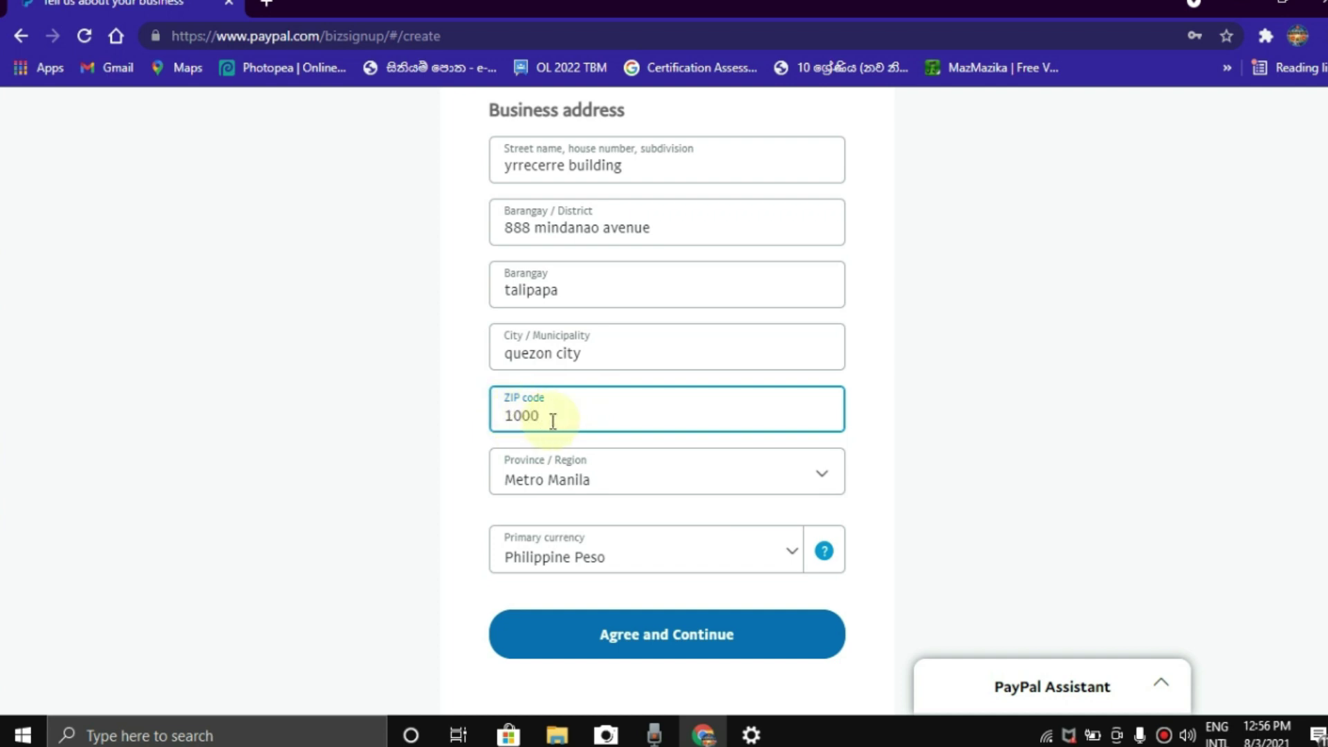
scroll(779, 602, "down", 2)
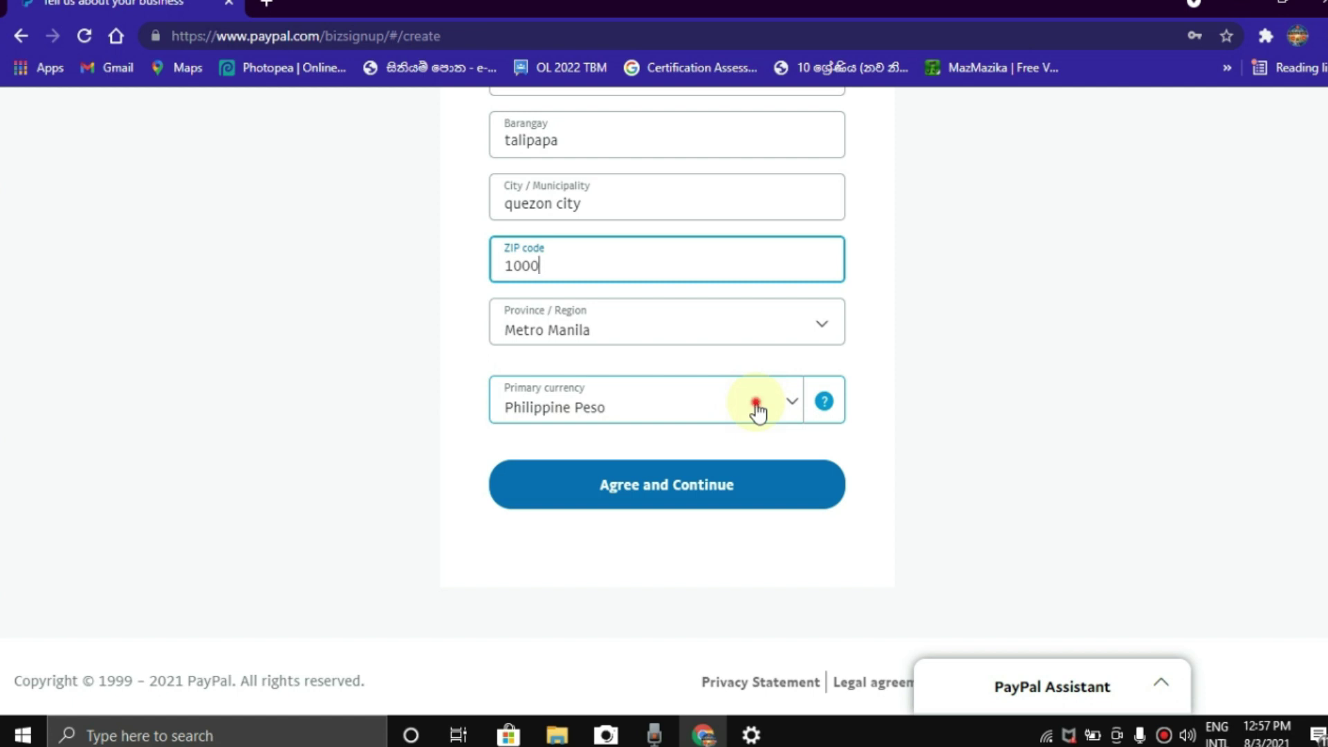
left_click(757, 409)
left_click_drag(839, 557, 838, 437)
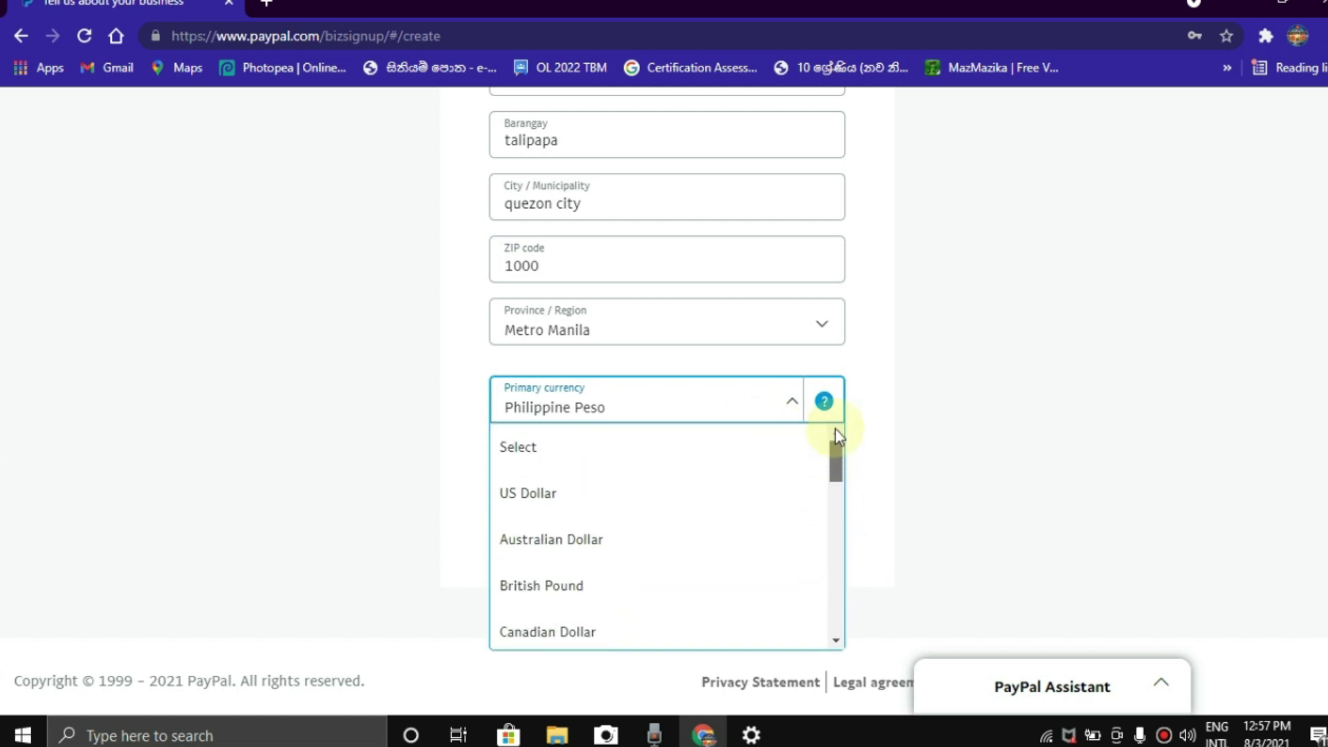
left_click(557, 494)
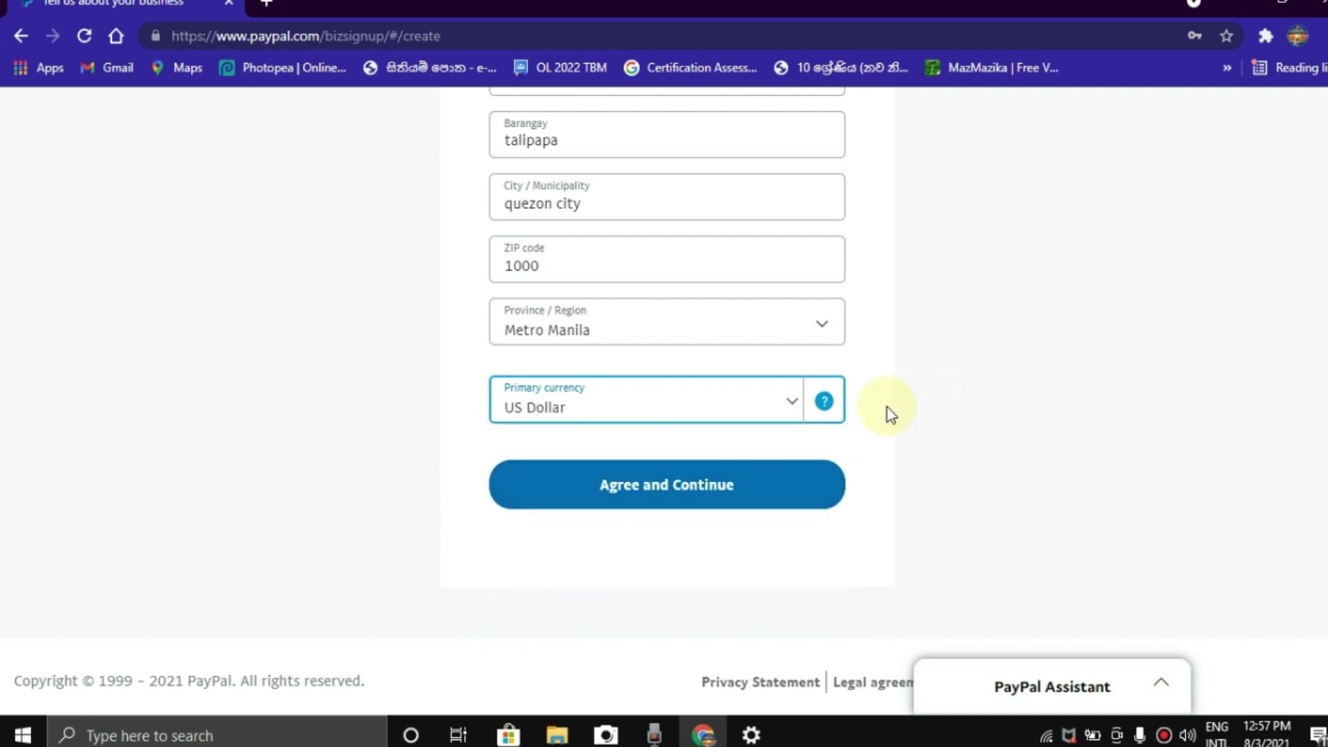
left_click(684, 488)
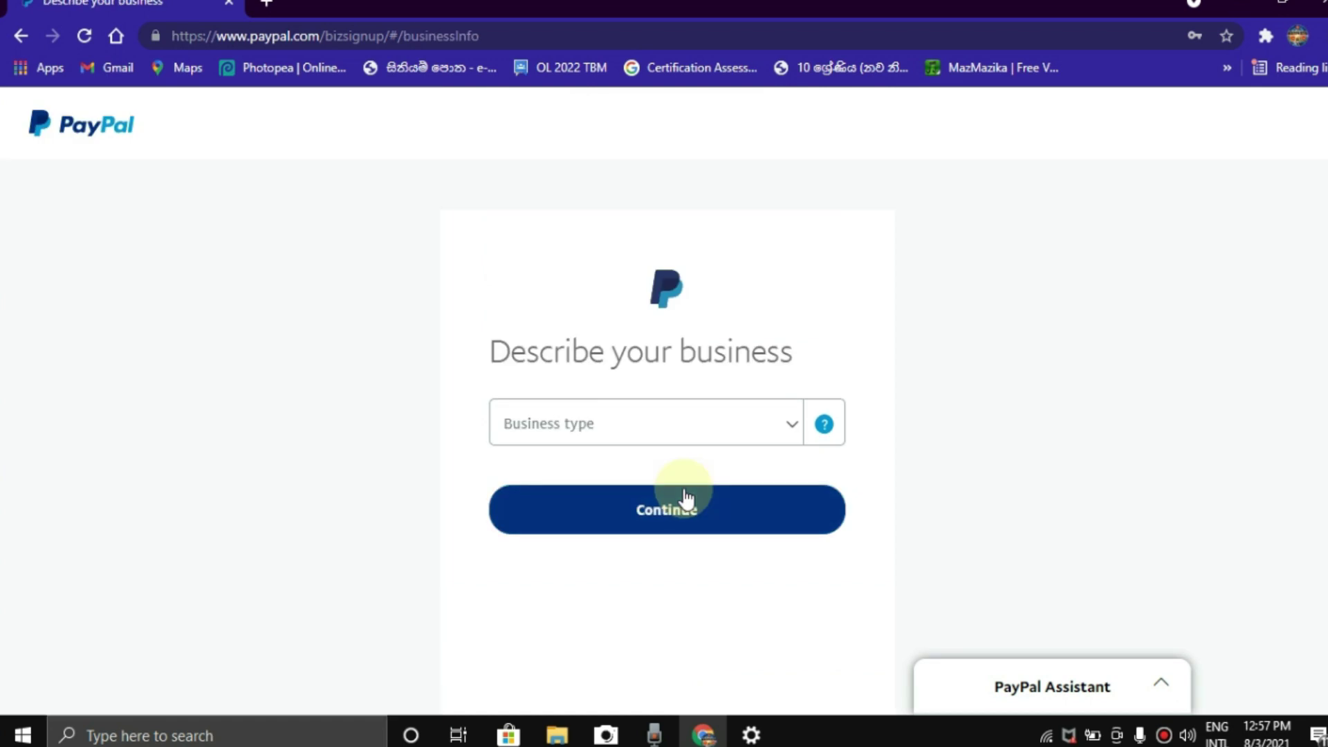
Set the business type to Private Corporation
left_click(685, 497)
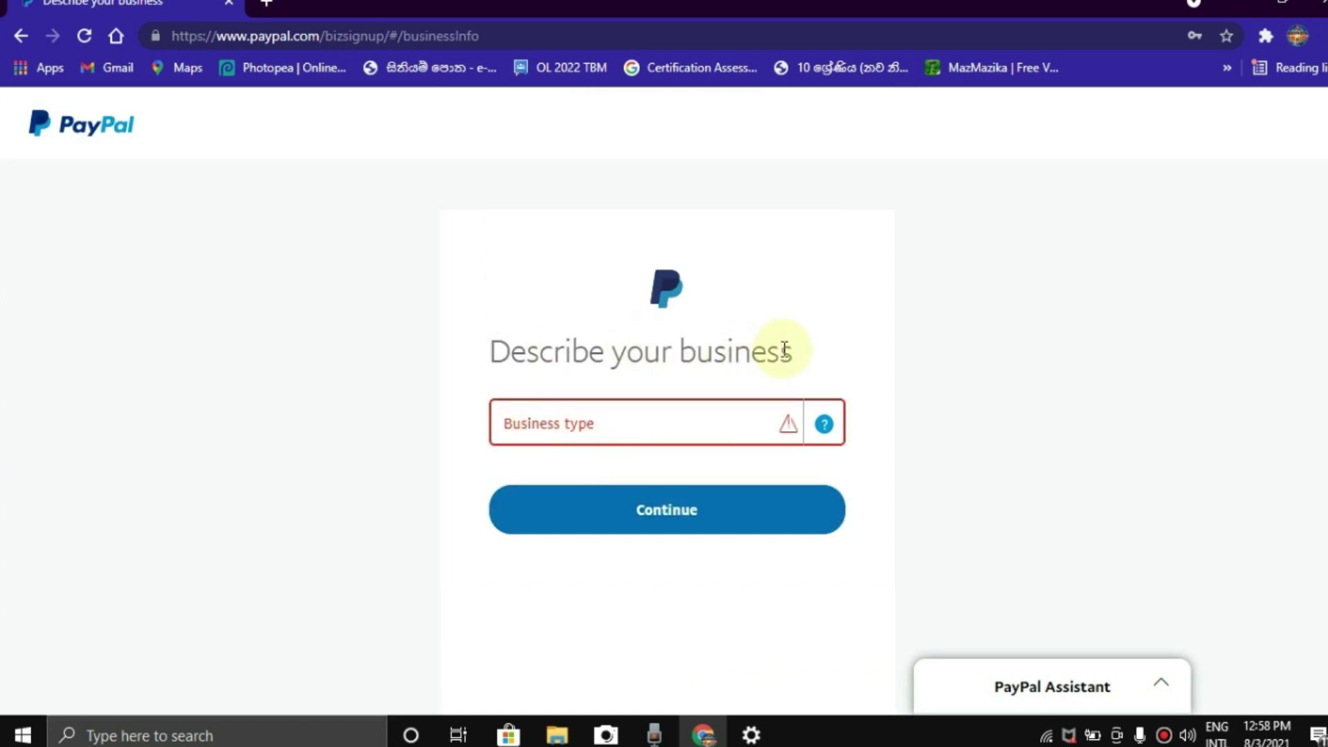
left_click(780, 418)
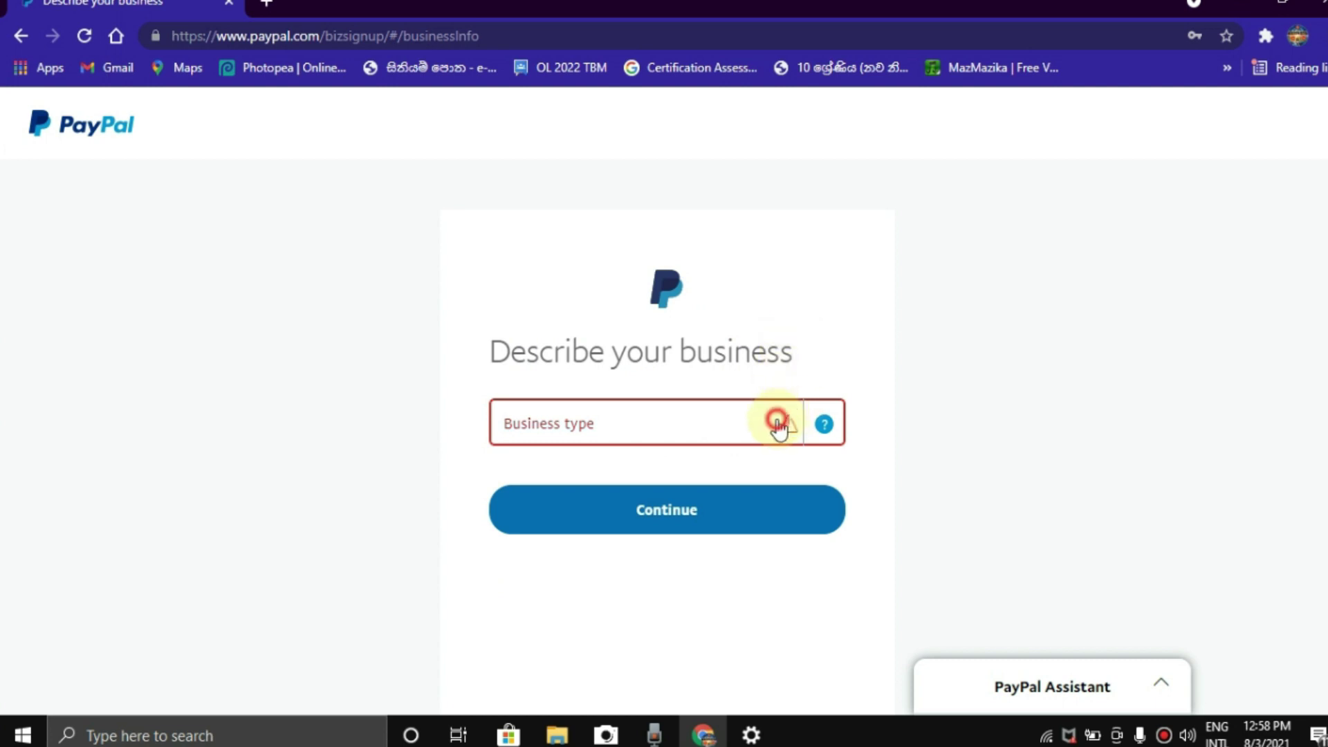
left_click(620, 427)
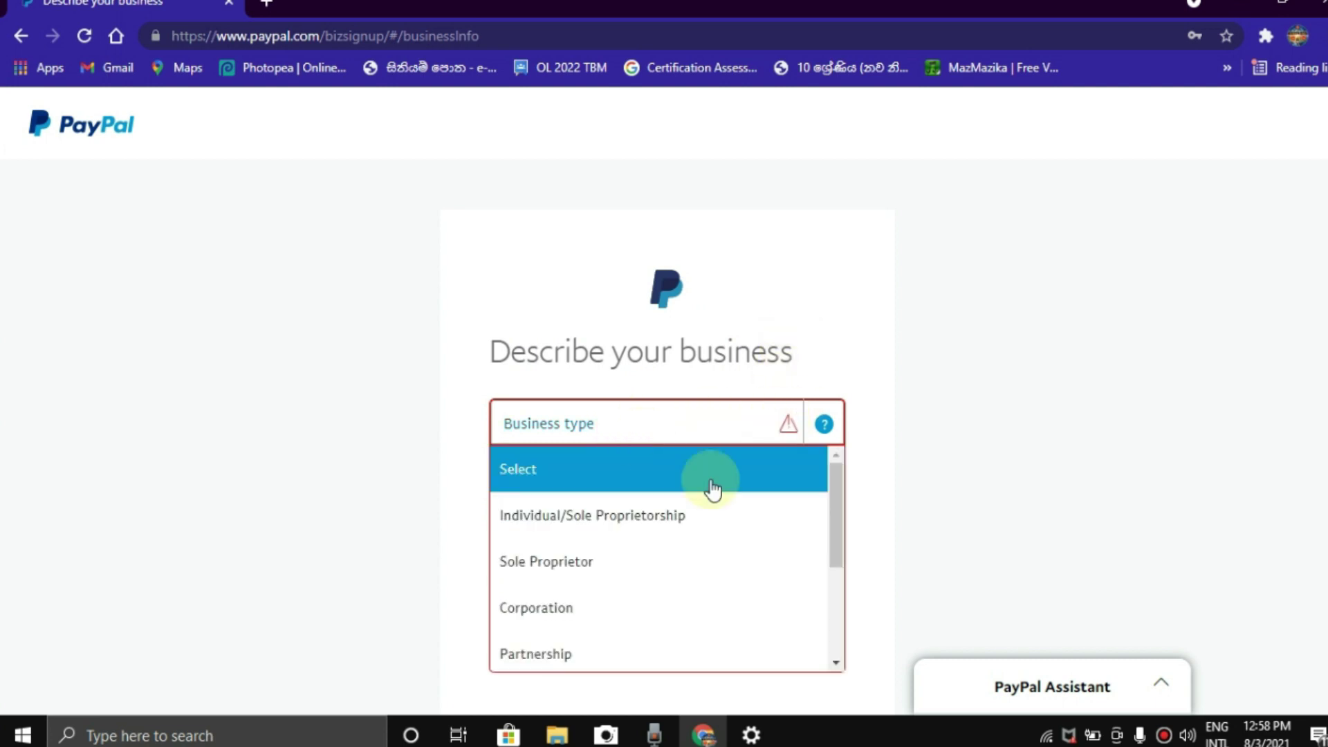
scroll(623, 537, "down", 3)
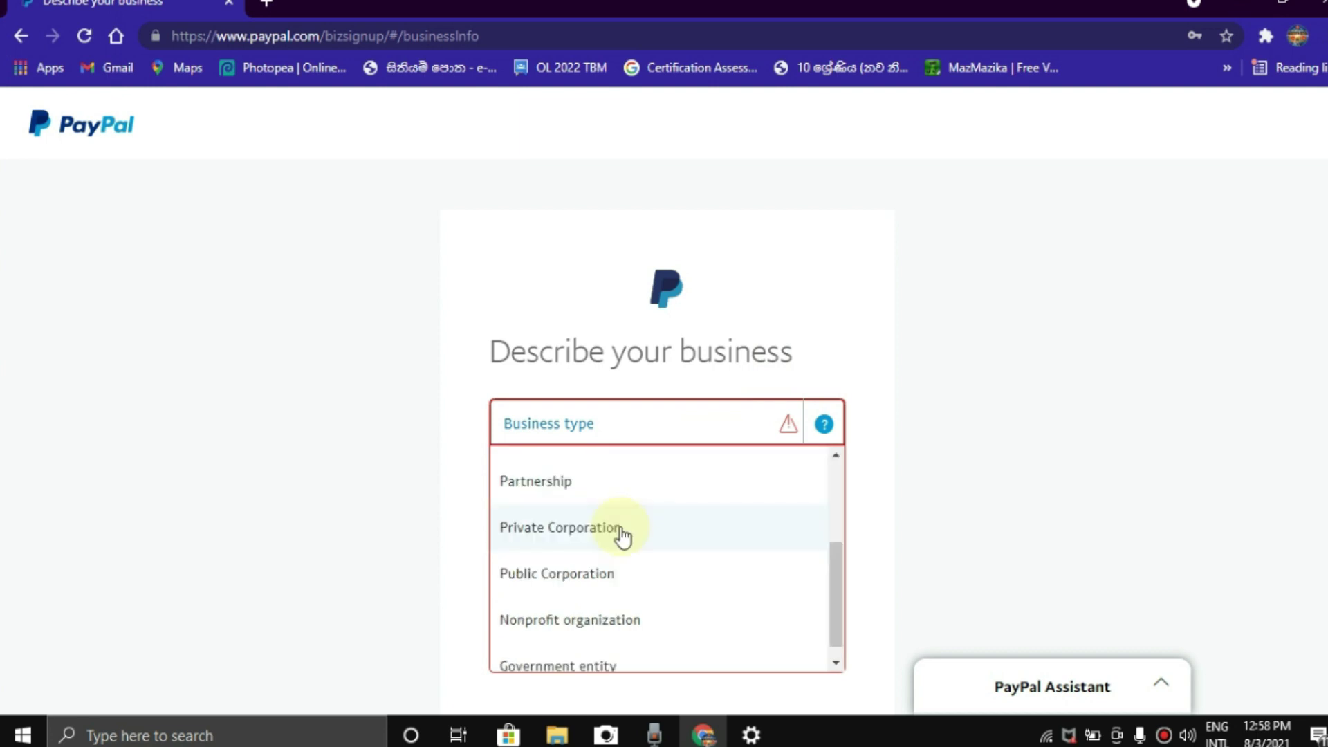
left_click(639, 528)
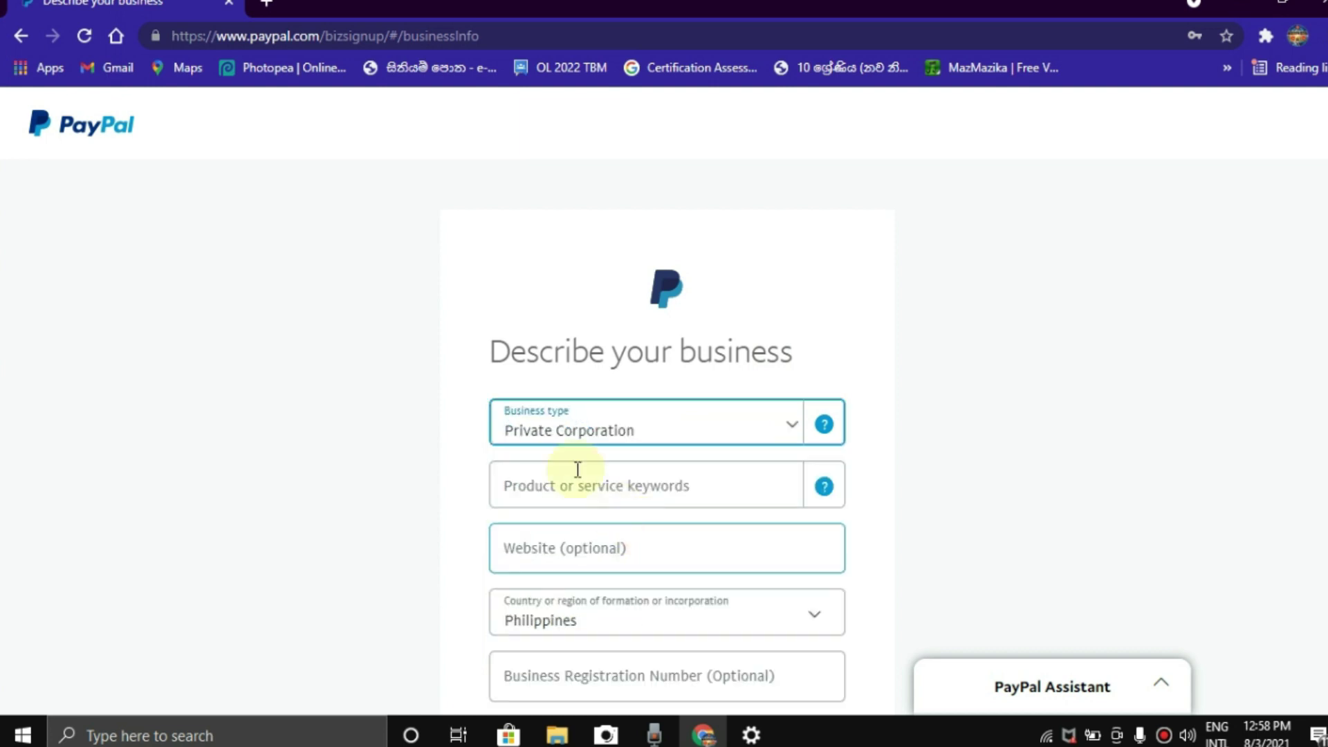
Enter 'IT' as the product keyword and pick the Business Services category
scroll(662, 443, "down", 3)
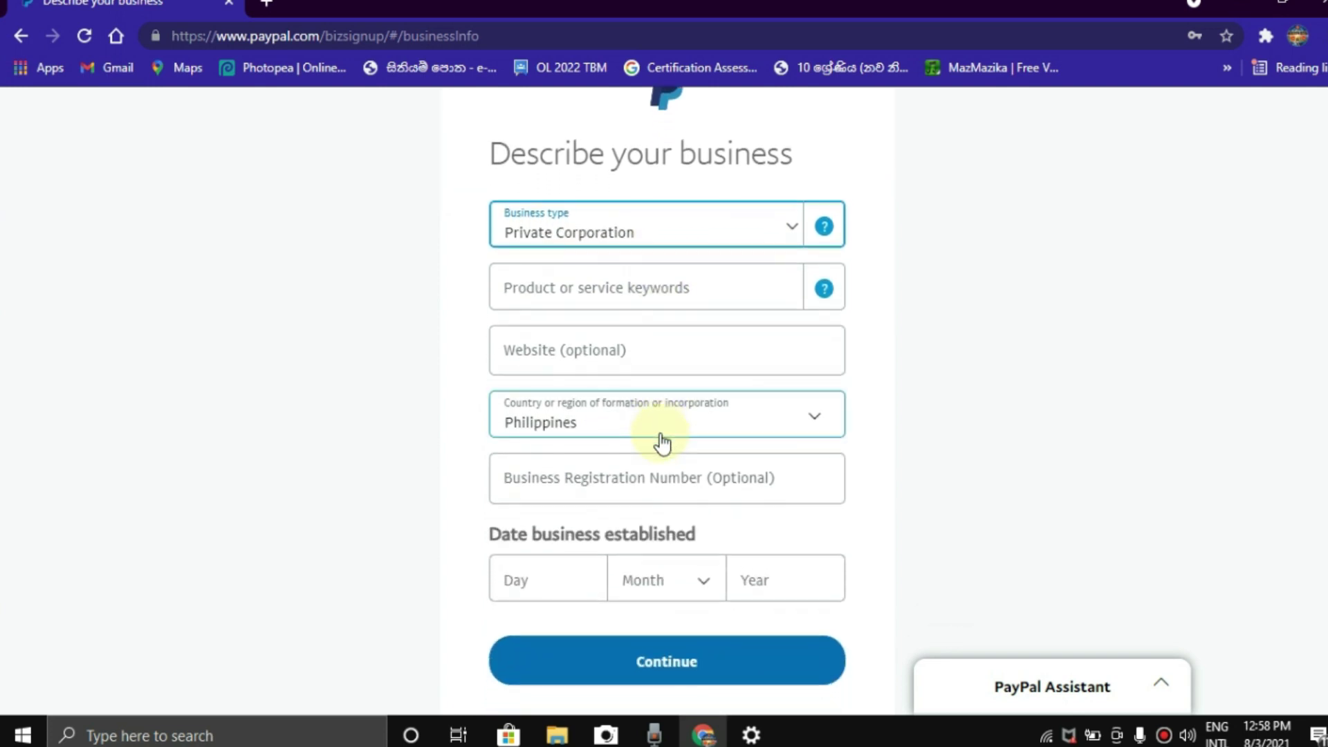
left_click(540, 292)
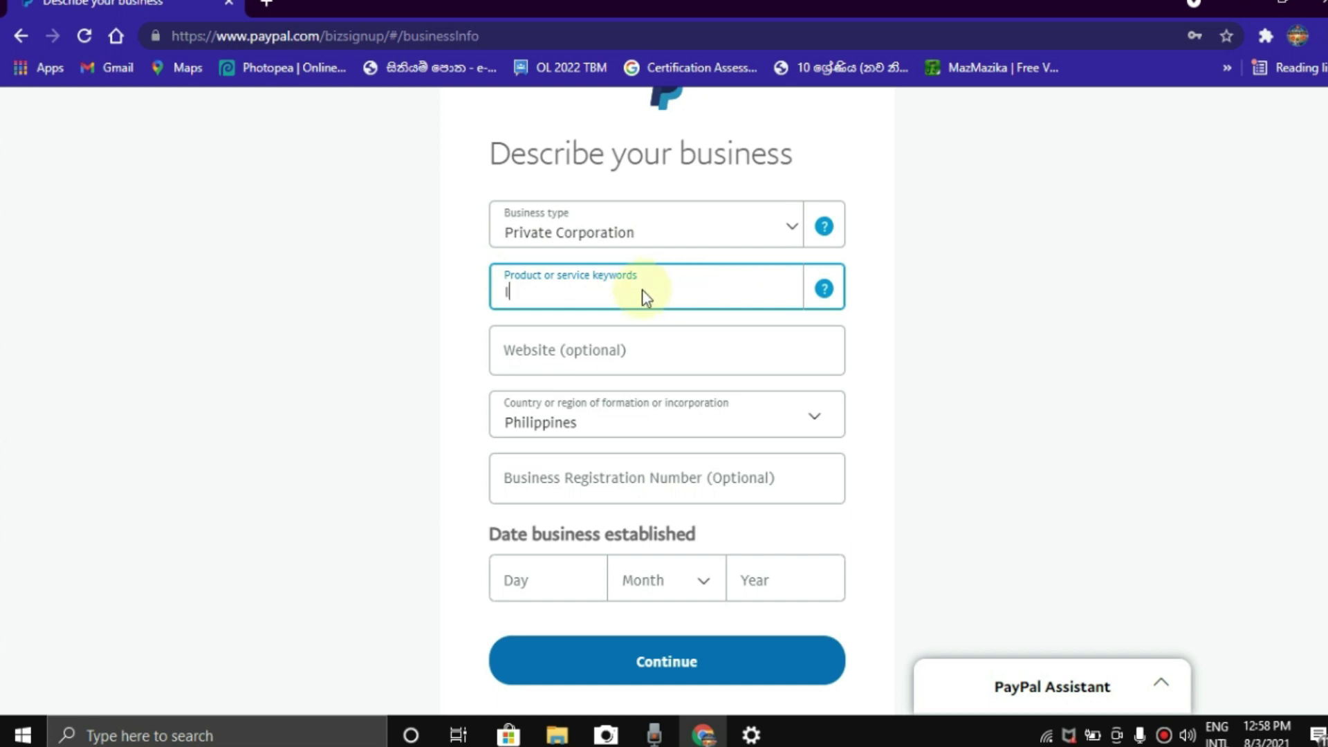
type("T")
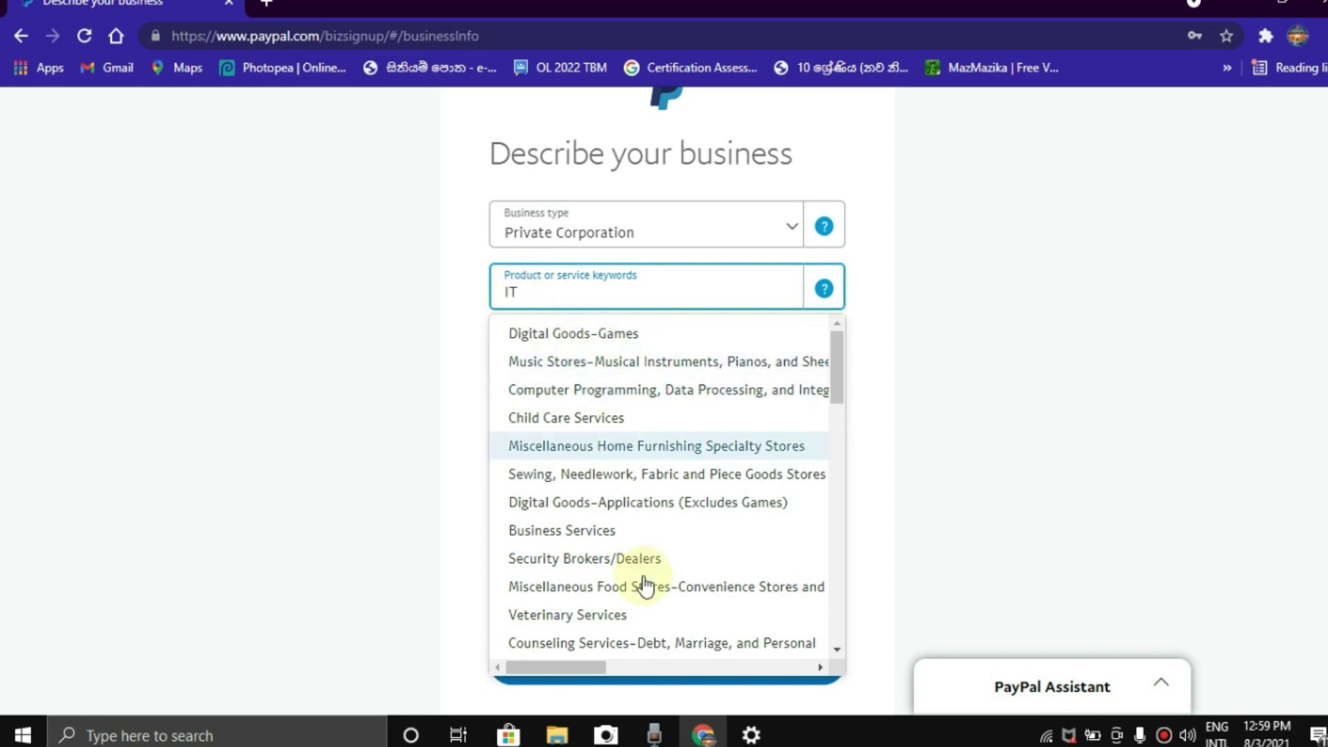
left_click(618, 532)
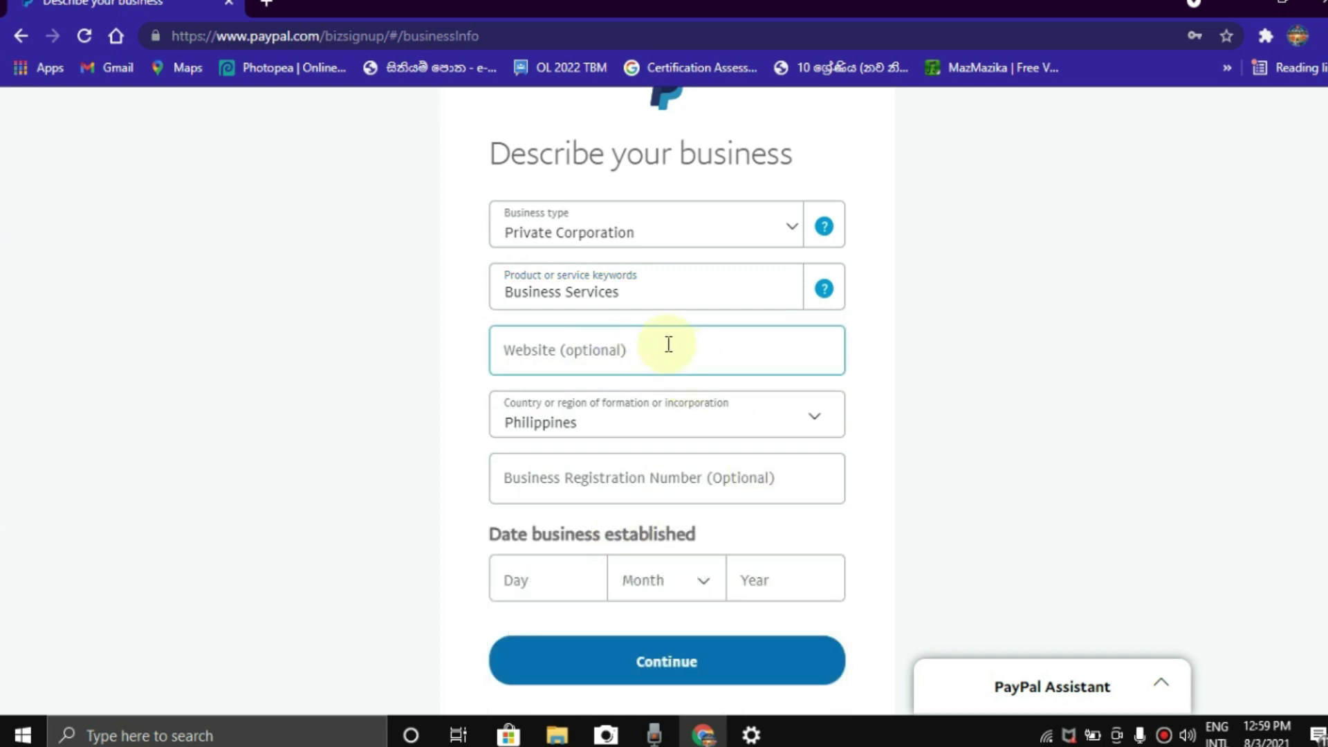
Leave the website blank, choose Sri Lanka, give establishment date 3 October 2006, and continue
left_click(568, 354)
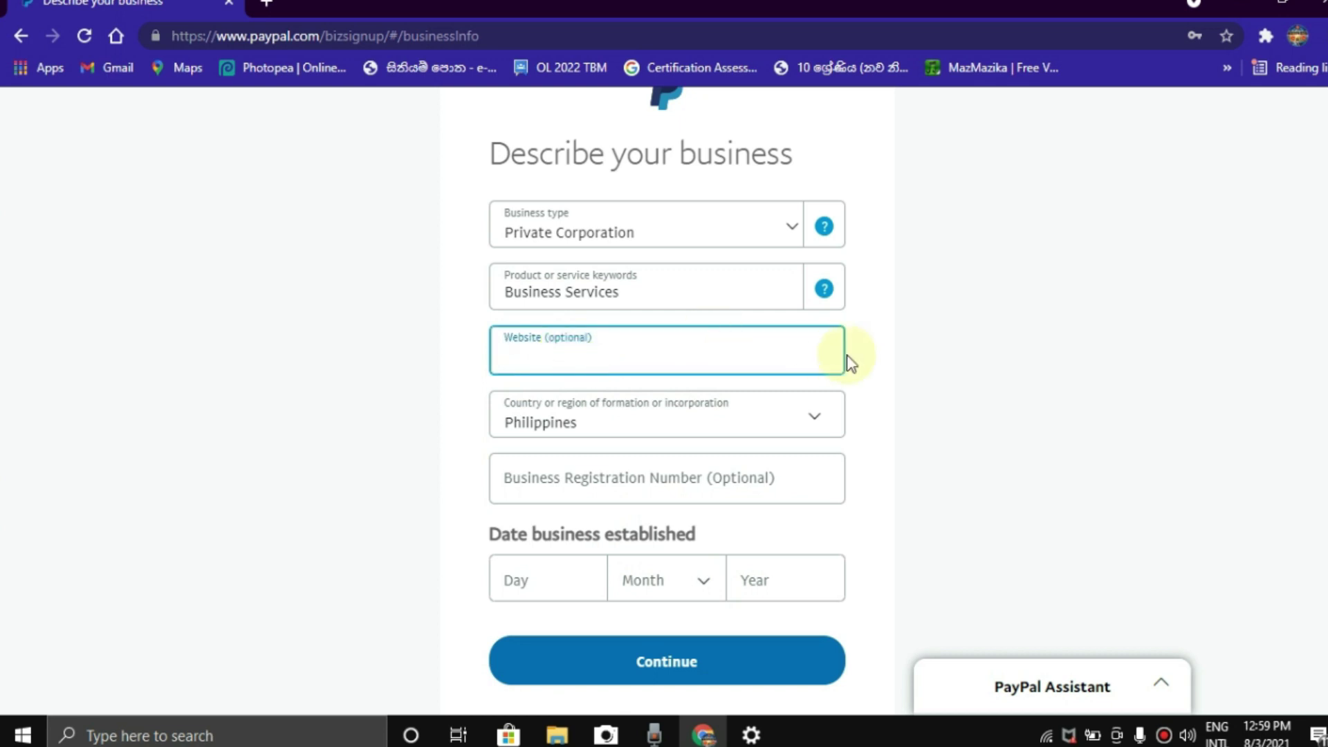
left_click(891, 365)
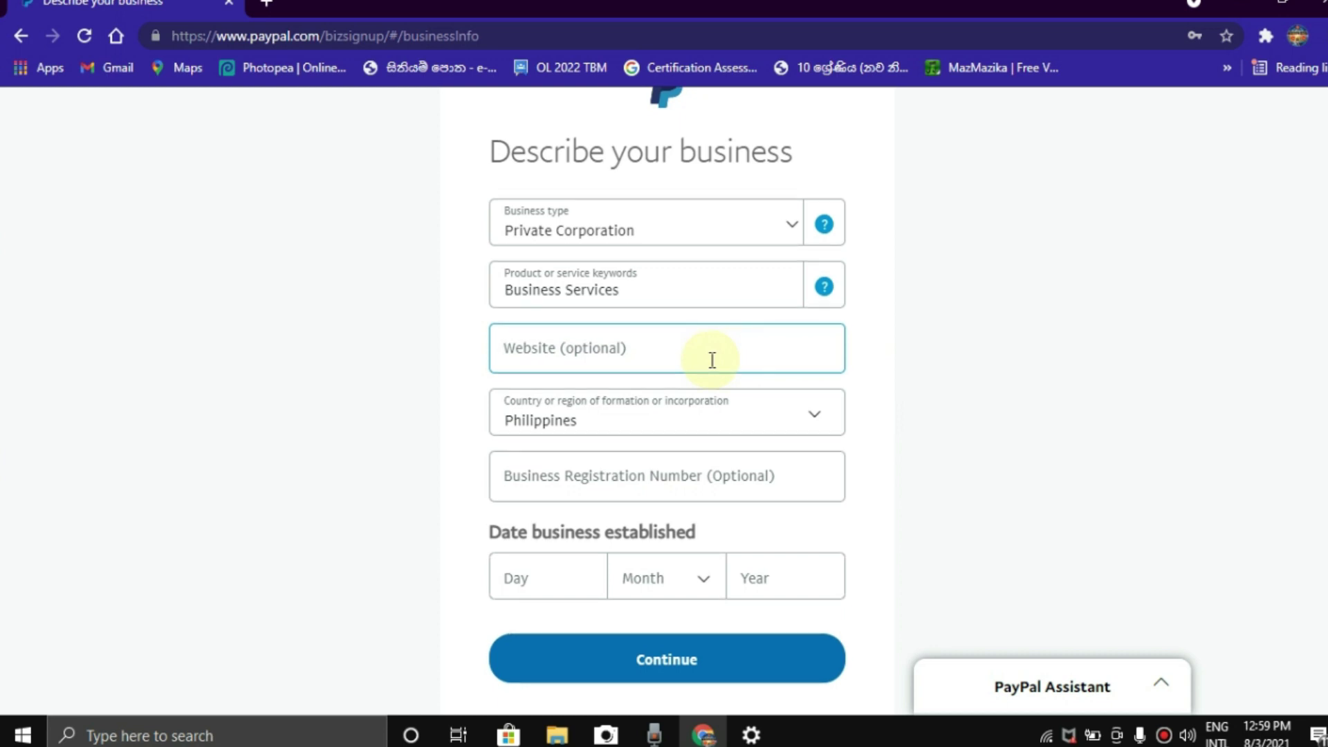
scroll(711, 360, "down", 1)
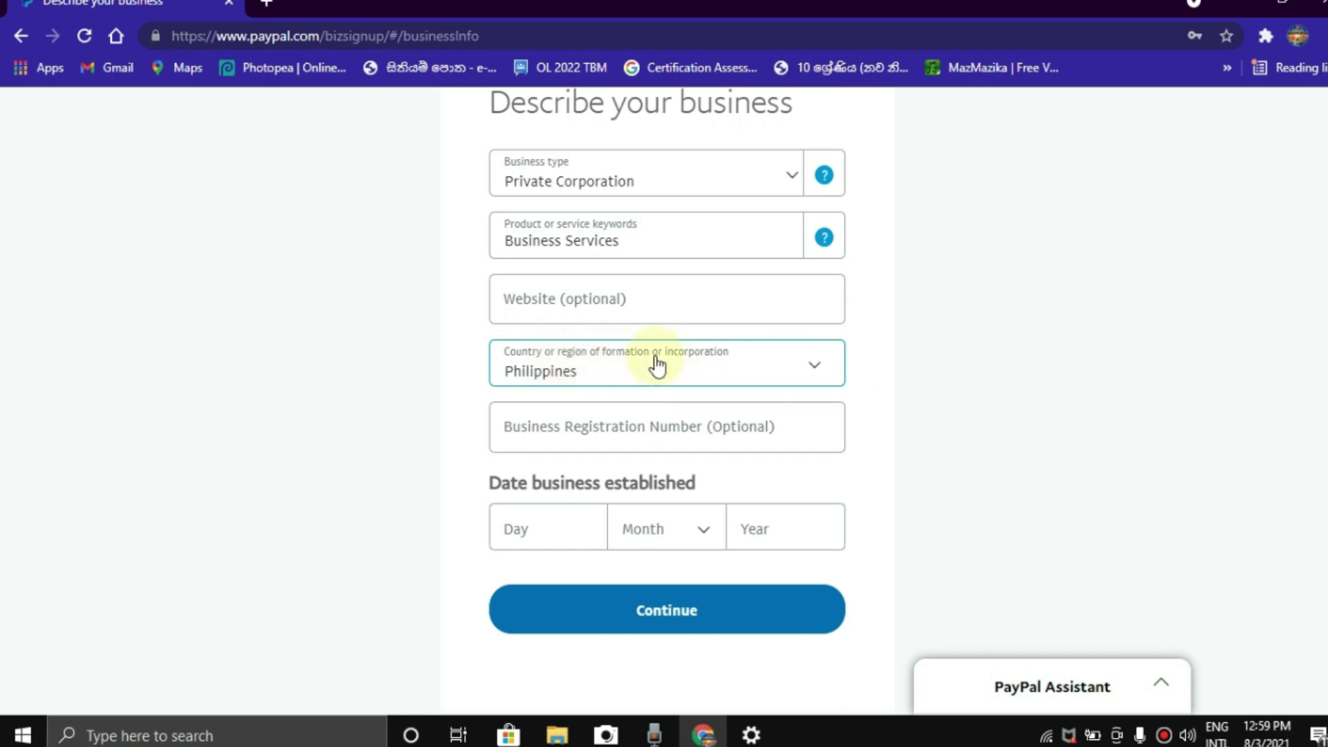
left_click(793, 368)
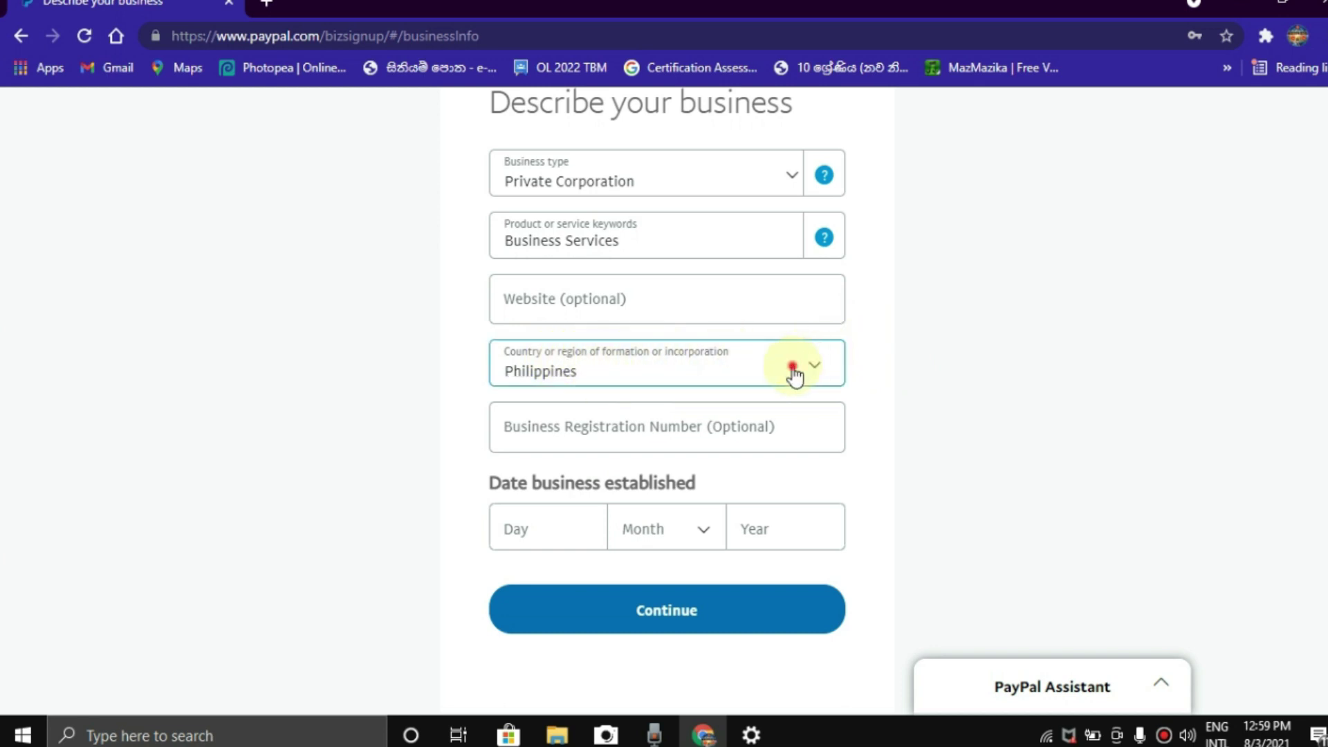
left_click_drag(835, 537, 854, 562)
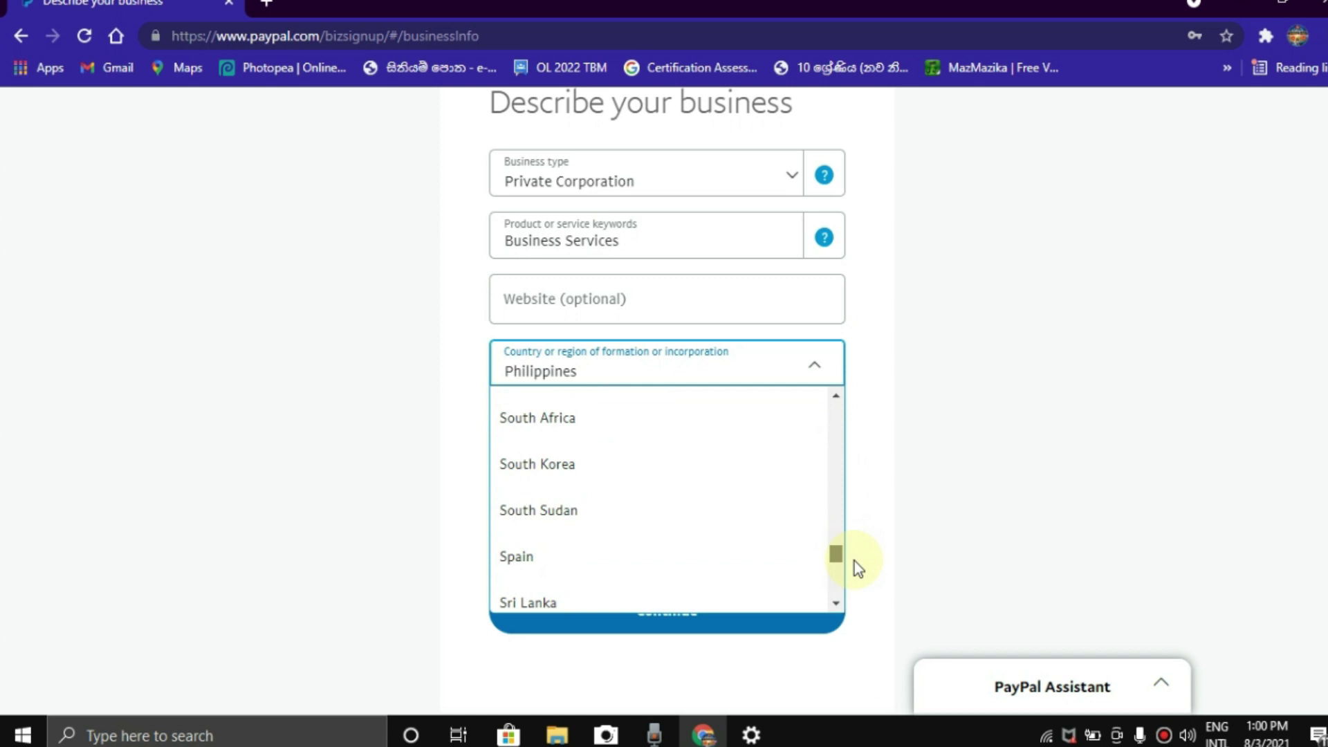
left_click(565, 599)
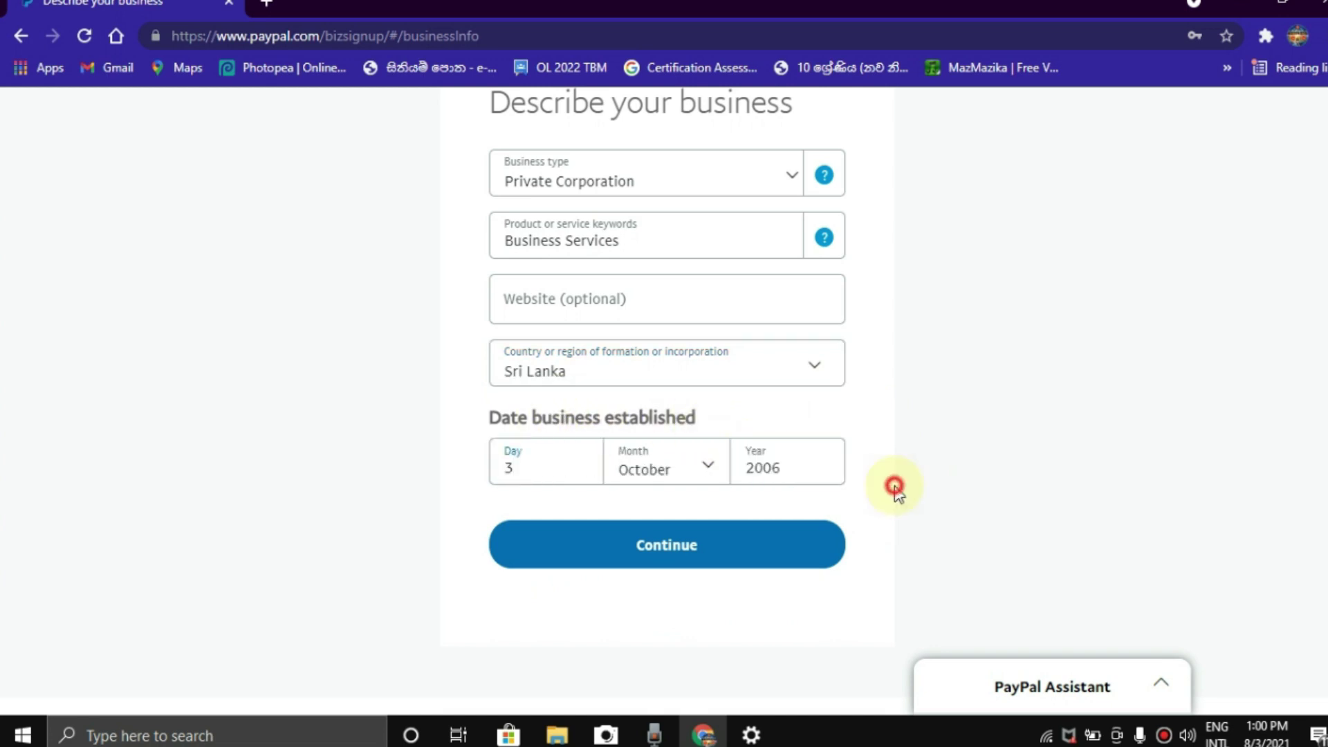
left_click(758, 467)
left_click(727, 548)
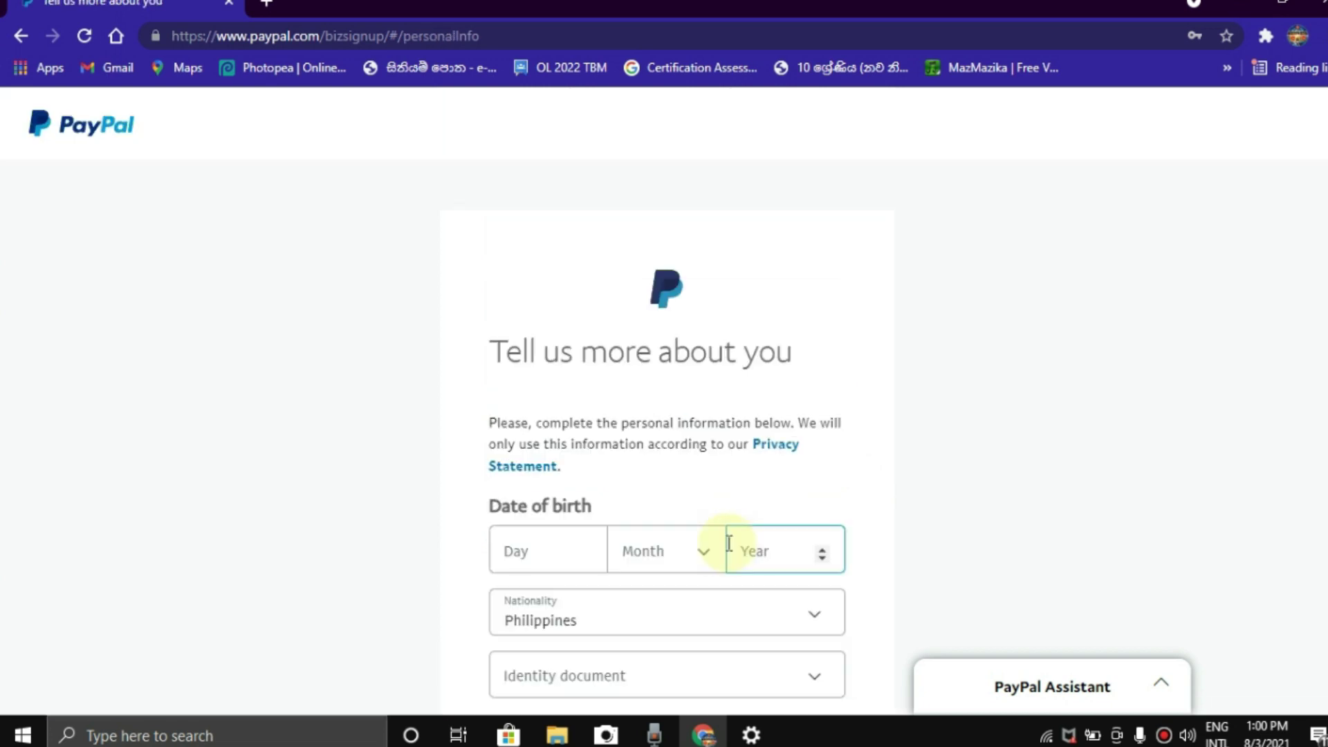
Enter the birth year and choose Sri Lanka as the nationality
scroll(728, 546, "down", 5)
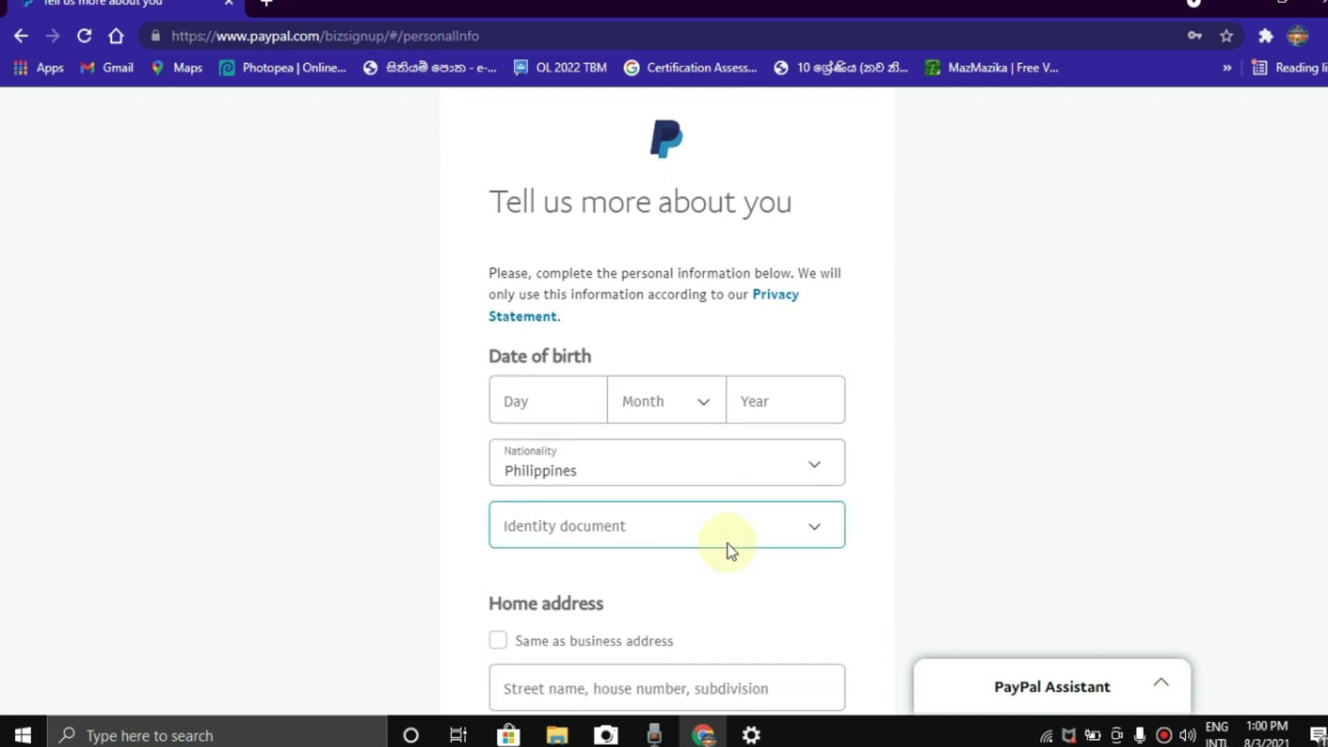
scroll(728, 545, "down", 3)
scroll(554, 374, "up", 5)
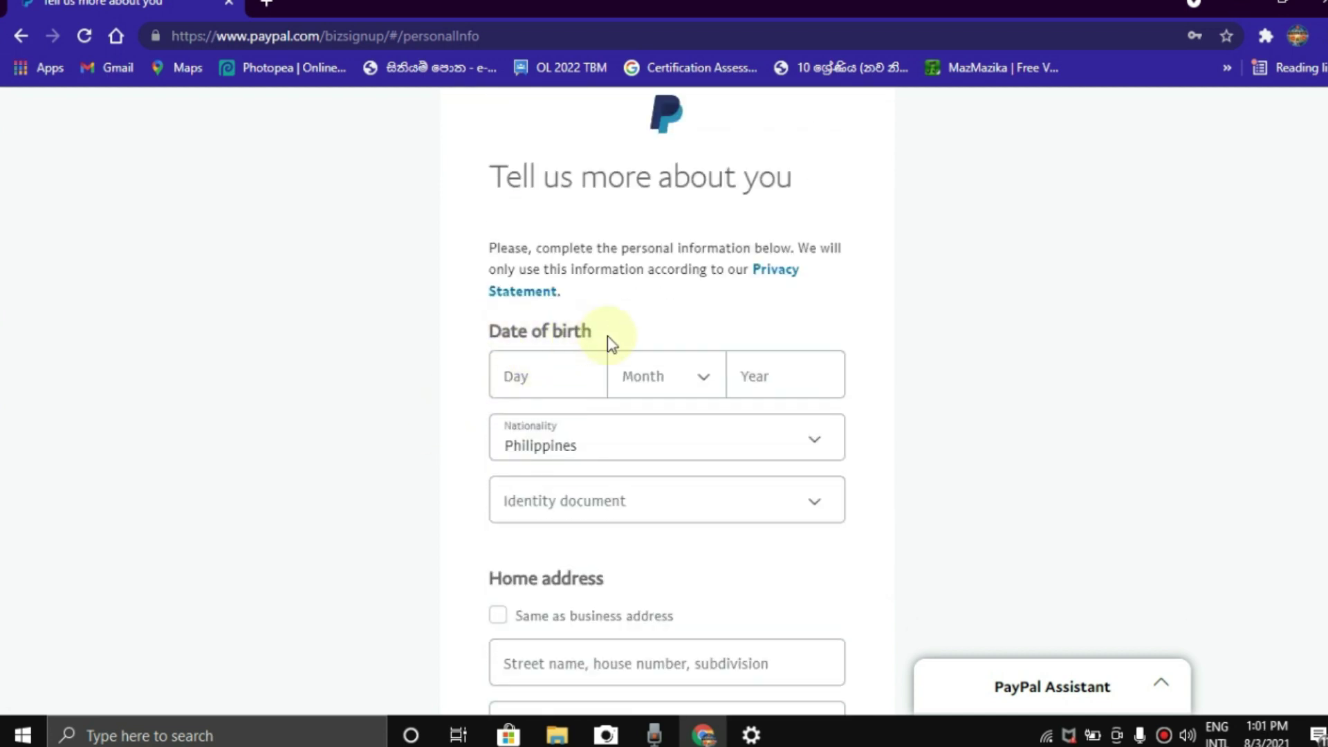
left_click(755, 374)
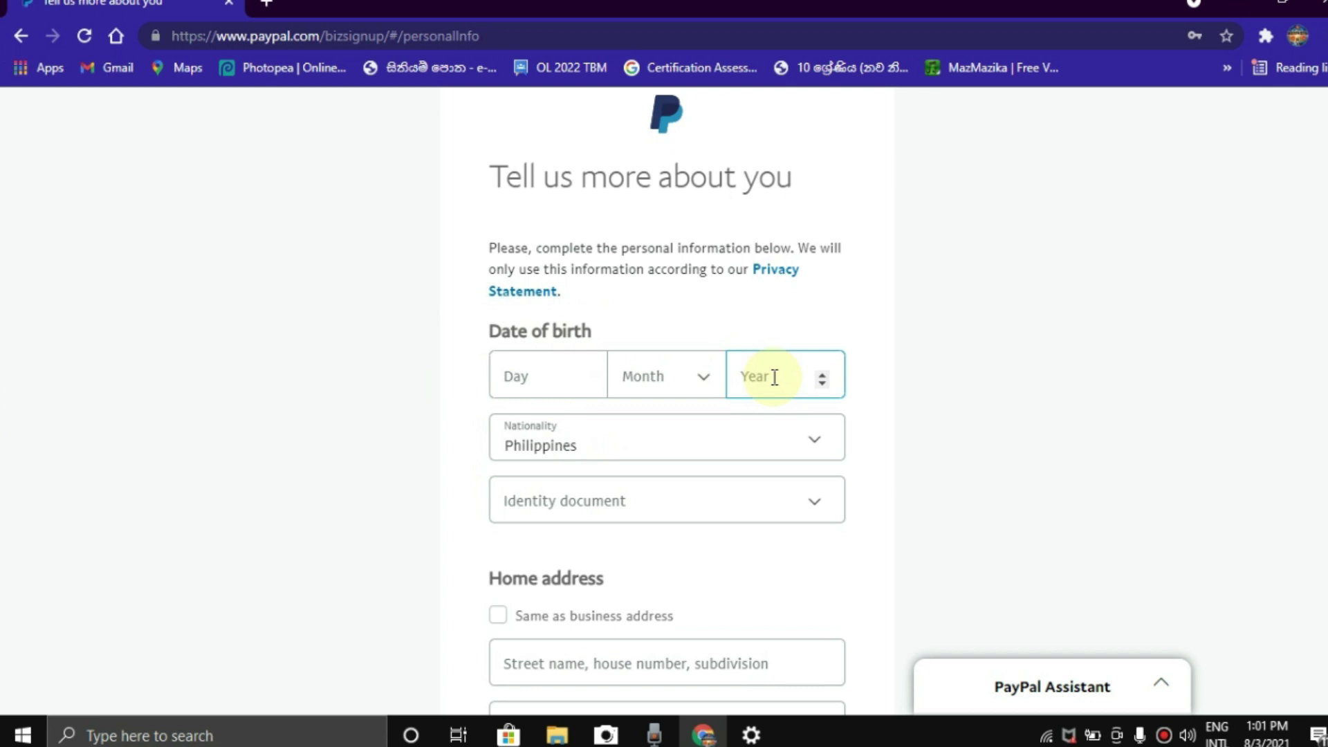
left_click(774, 377)
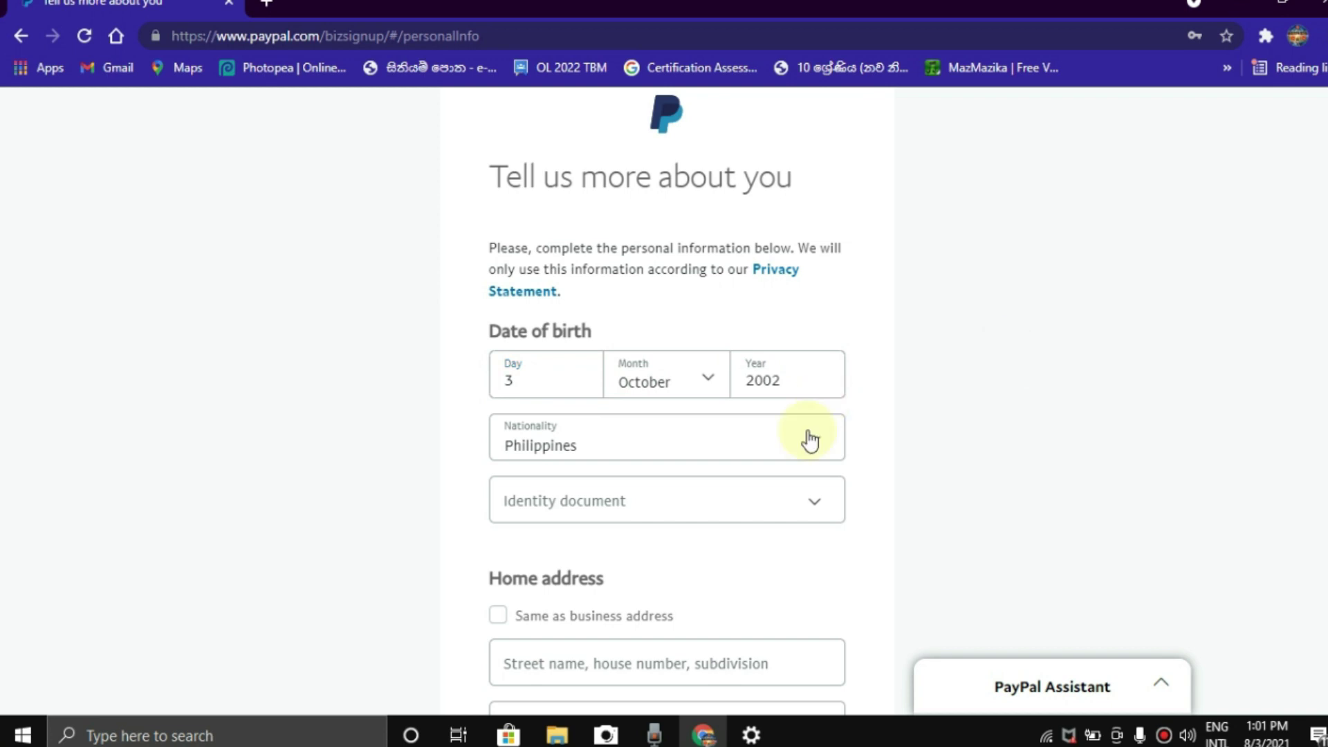
left_click(806, 495)
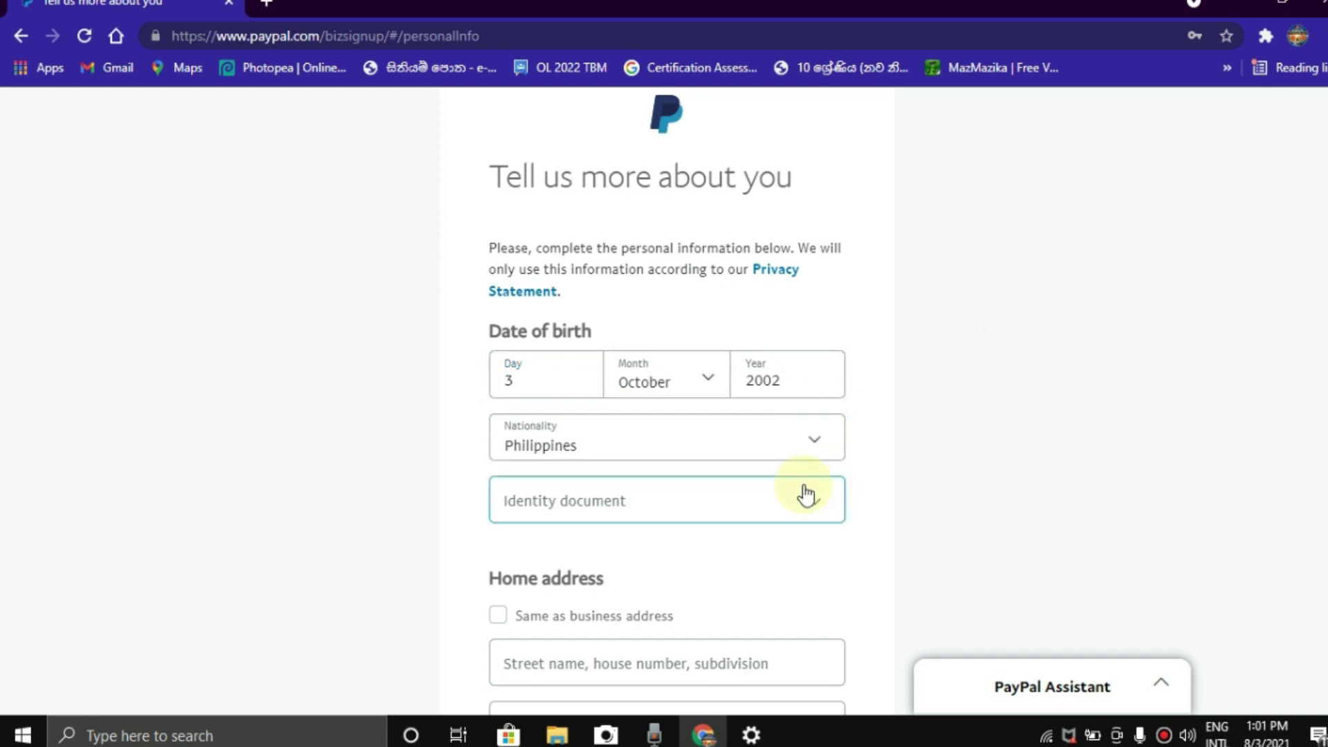
left_click(543, 457)
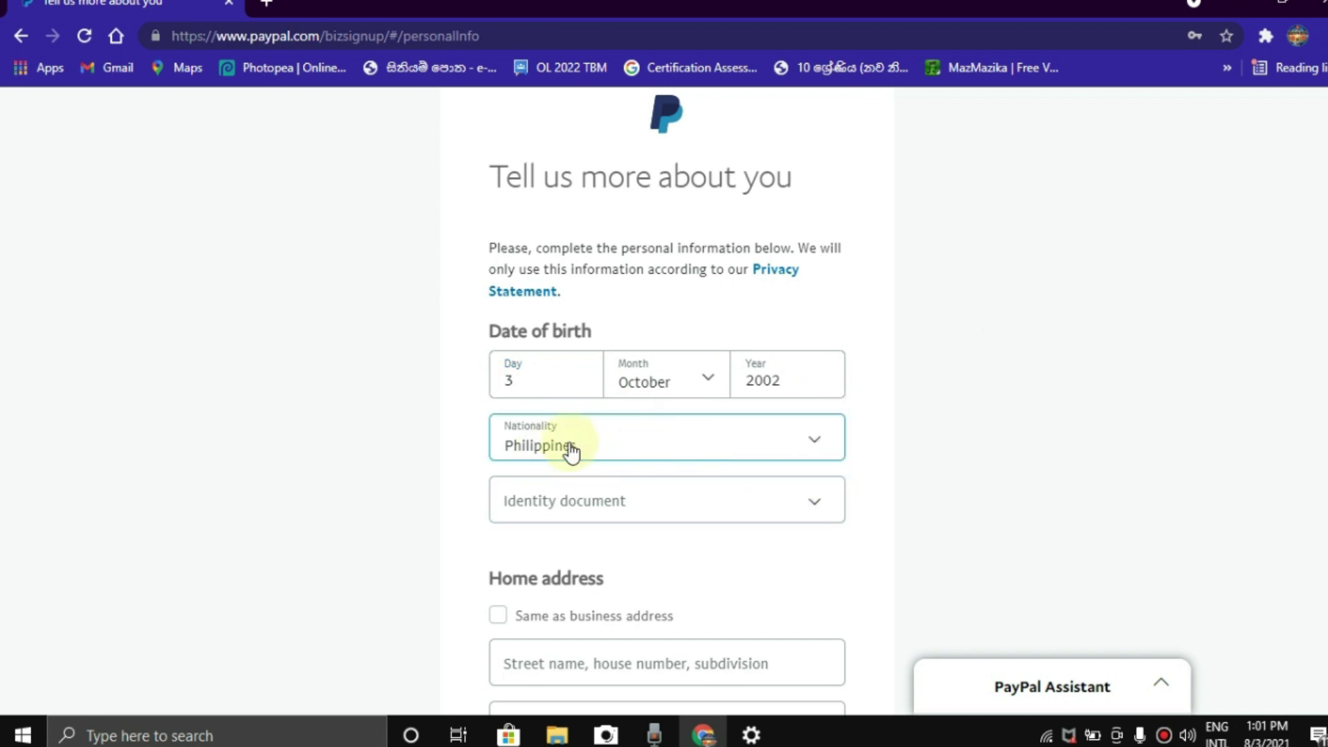
left_click(821, 446)
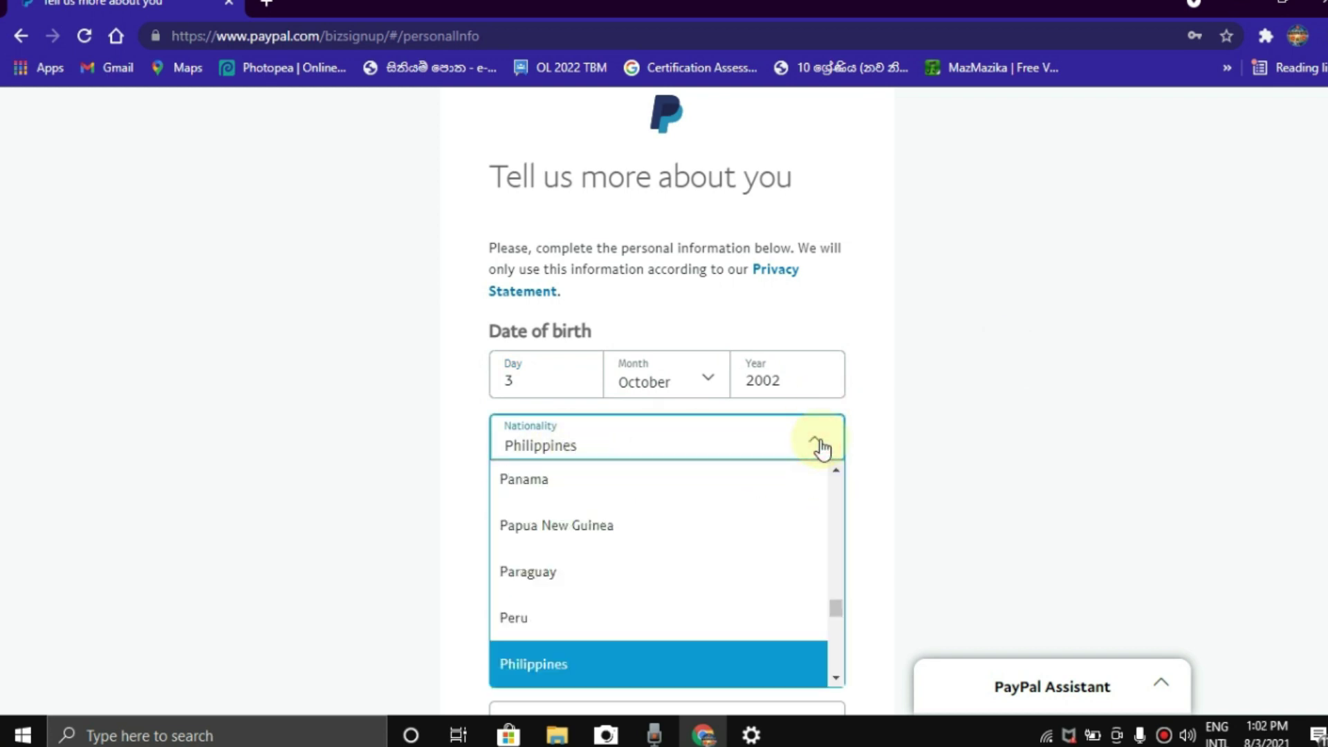
left_click_drag(837, 609, 843, 635)
left_click(567, 545)
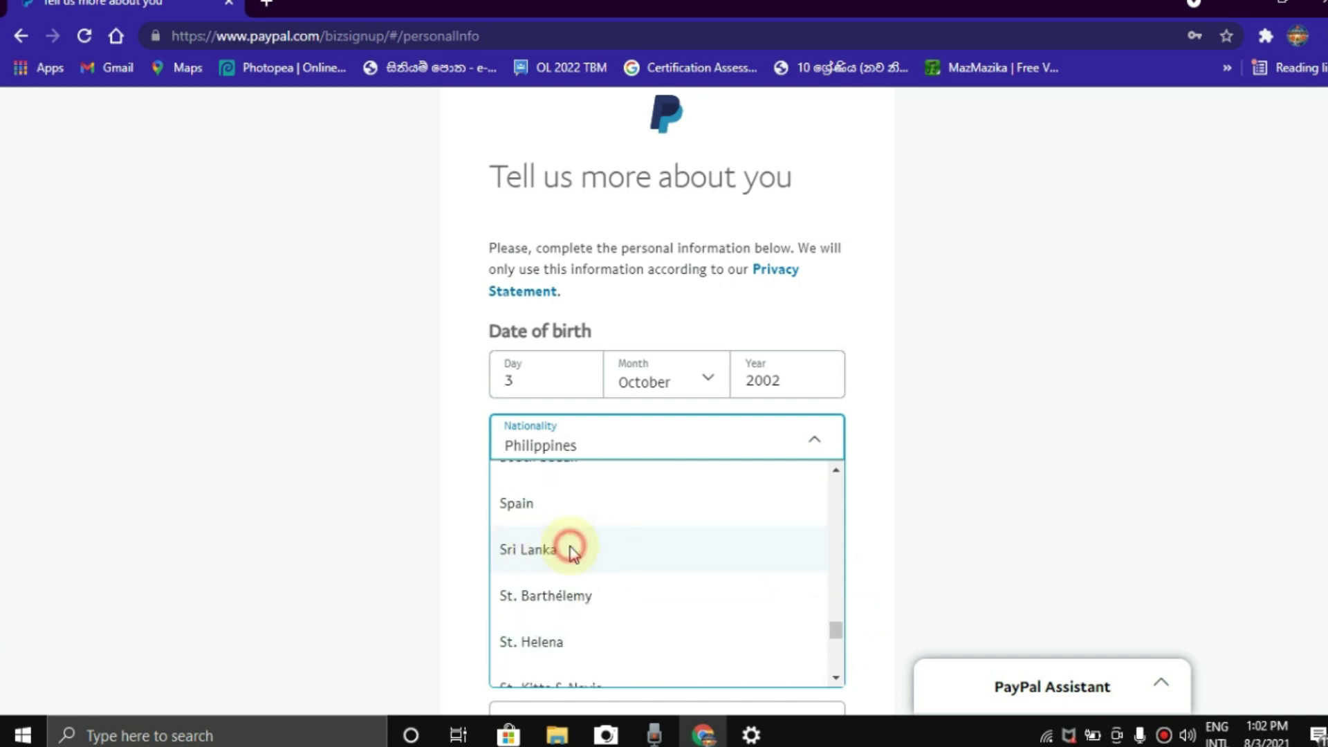
Choose National ID, enter the ID number, reuse the business address as home address, and submit
scroll(594, 454, "down", 3)
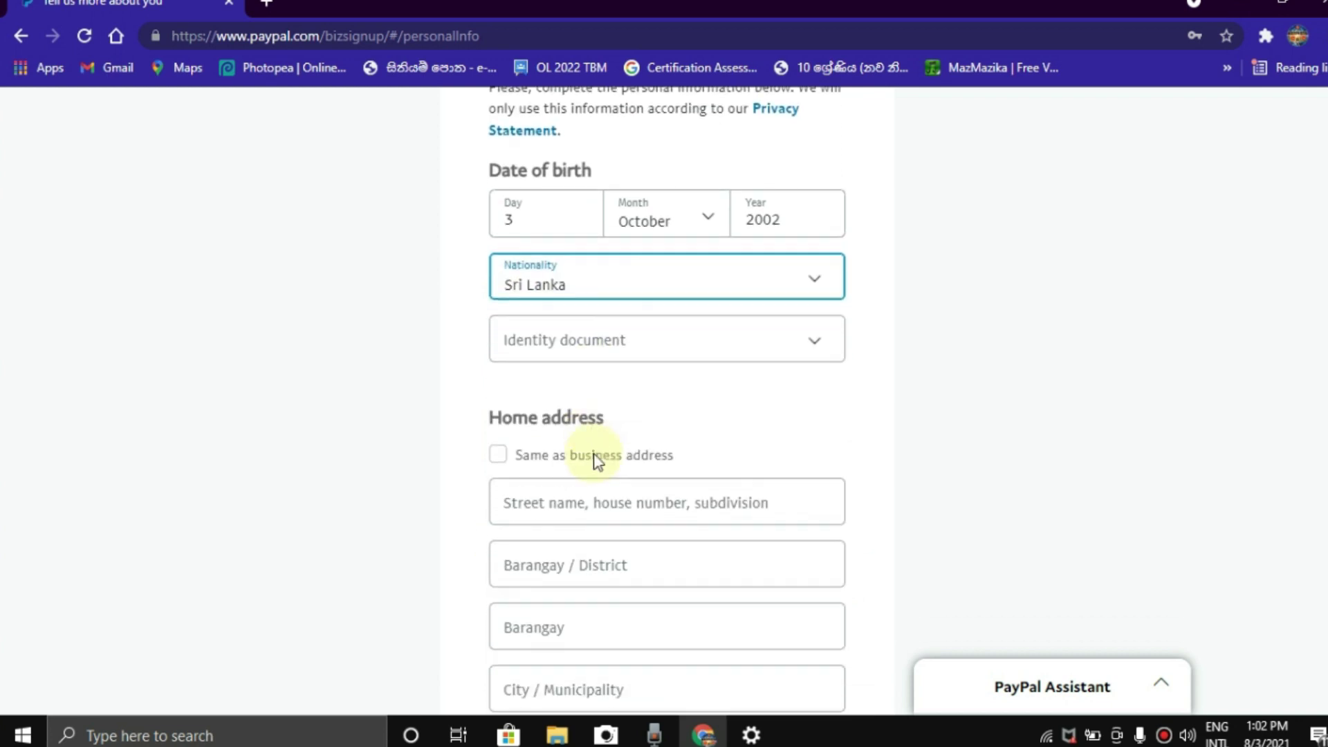
left_click(767, 285)
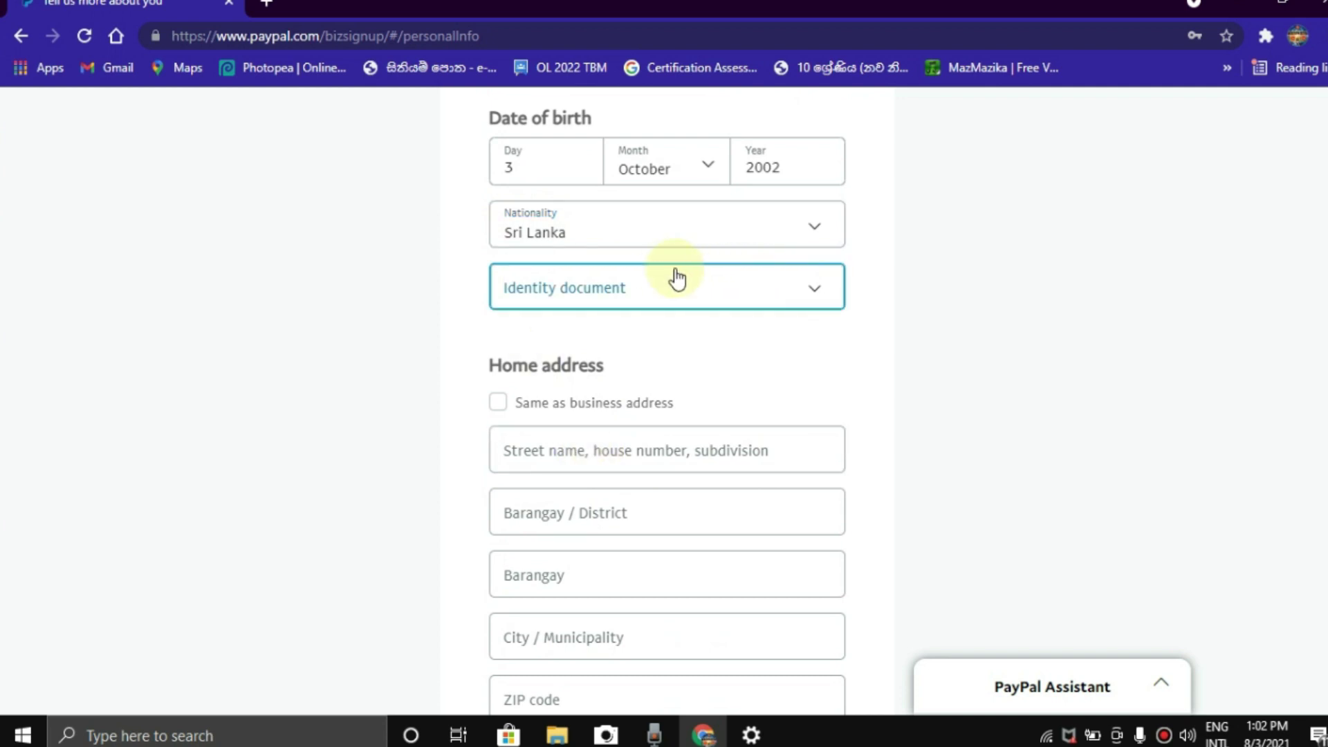
left_click(754, 296)
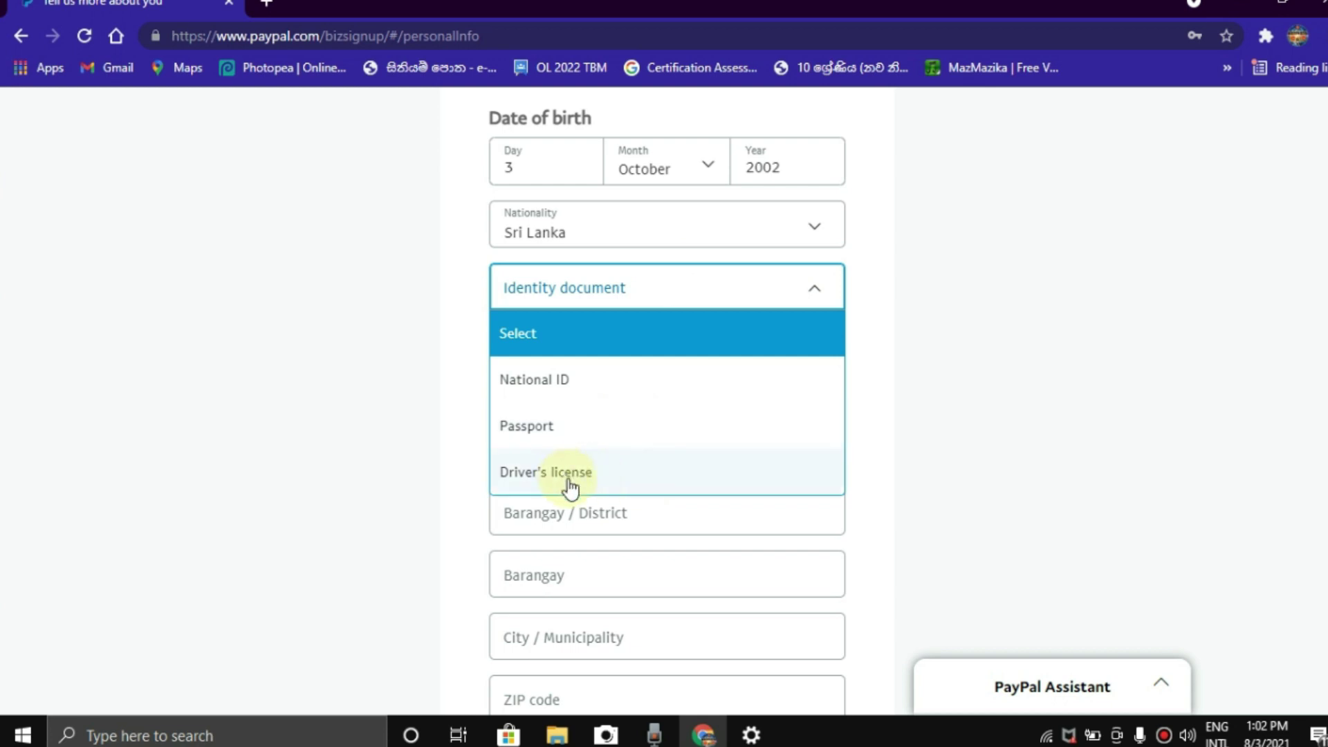
left_click(596, 387)
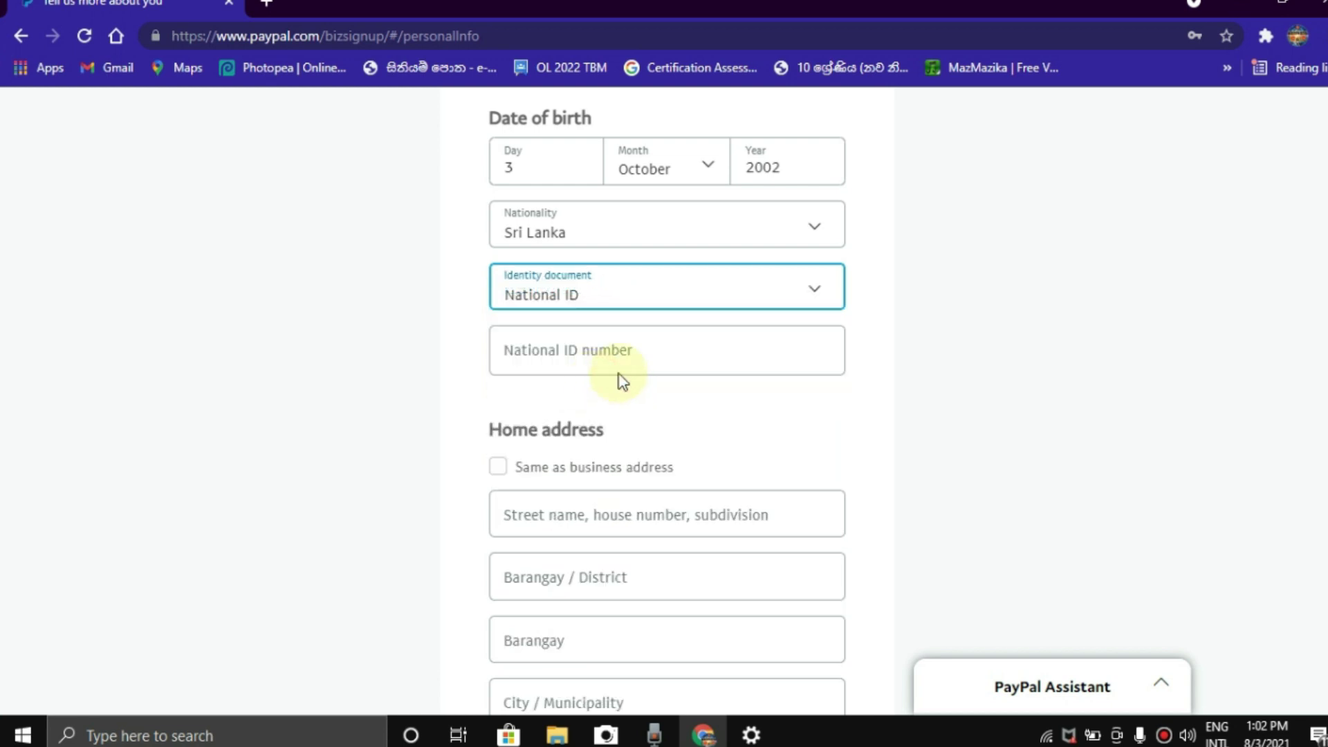
left_click(613, 350)
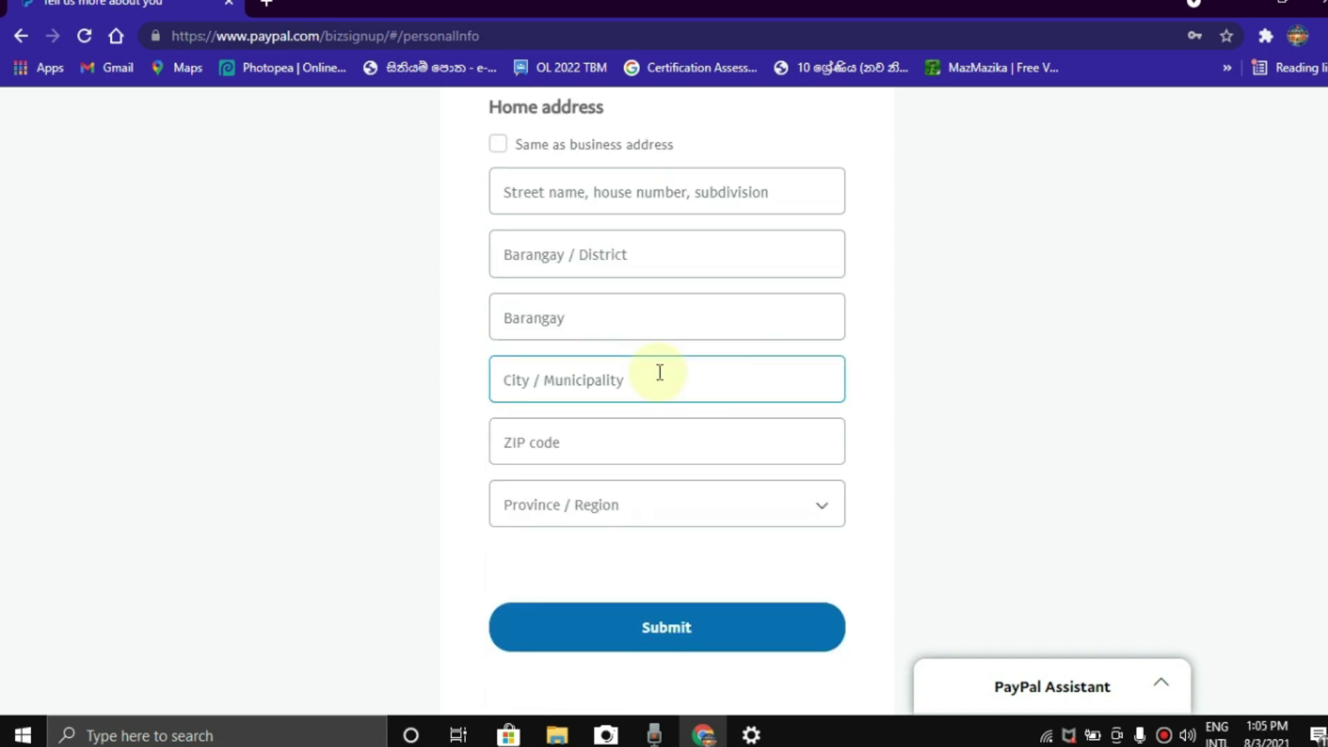
left_click(570, 286)
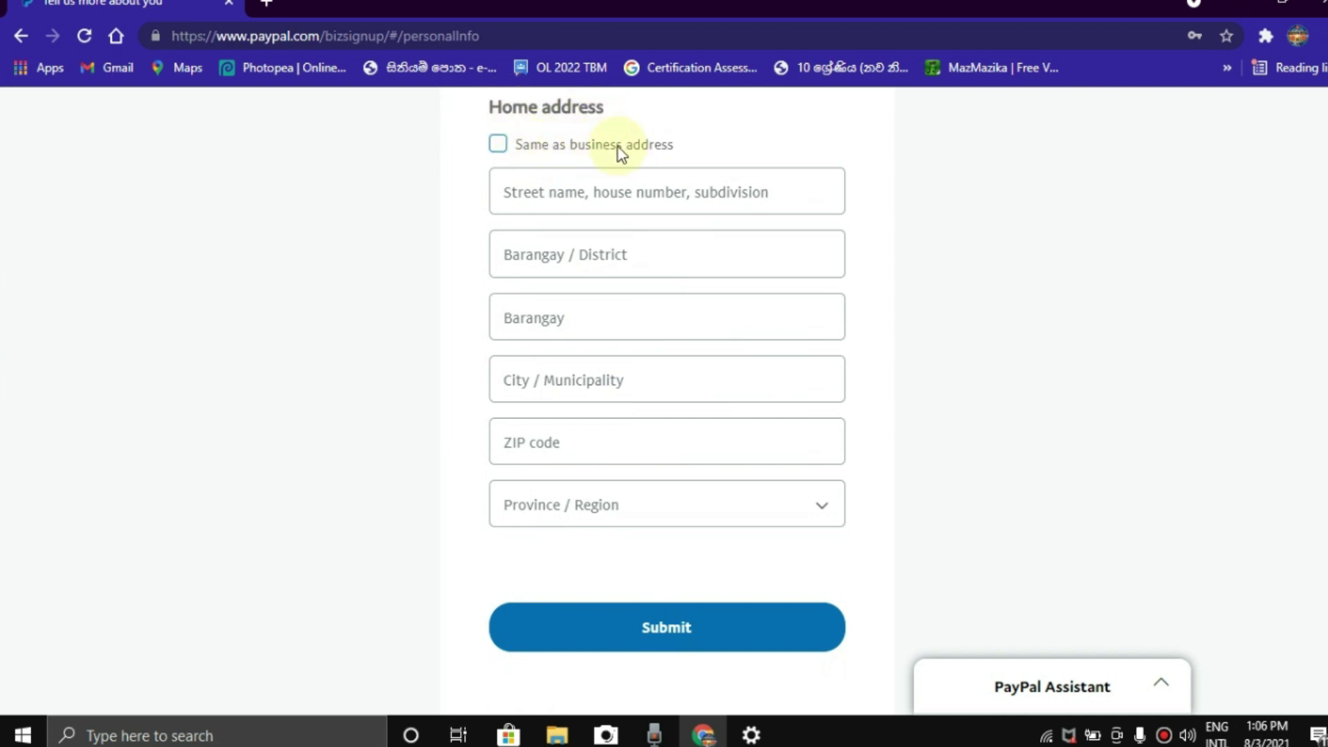
left_click(534, 146)
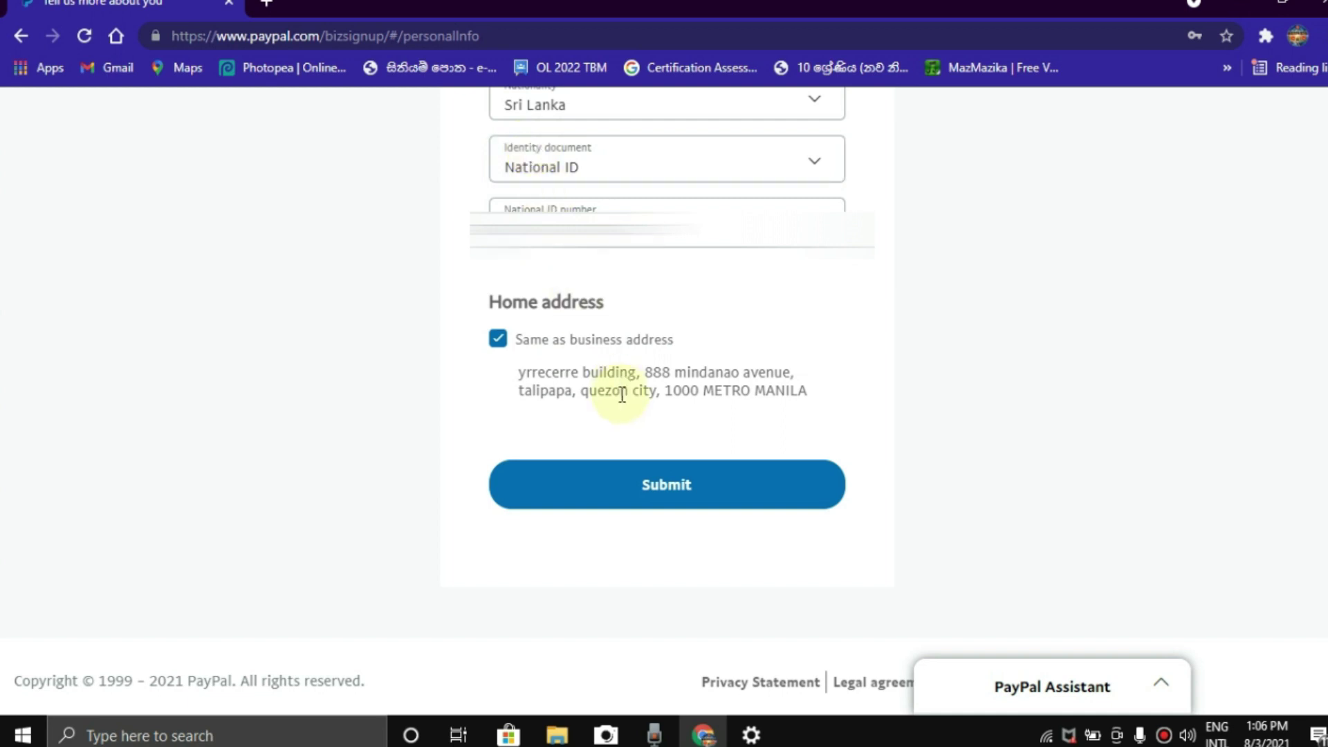
left_click(678, 509)
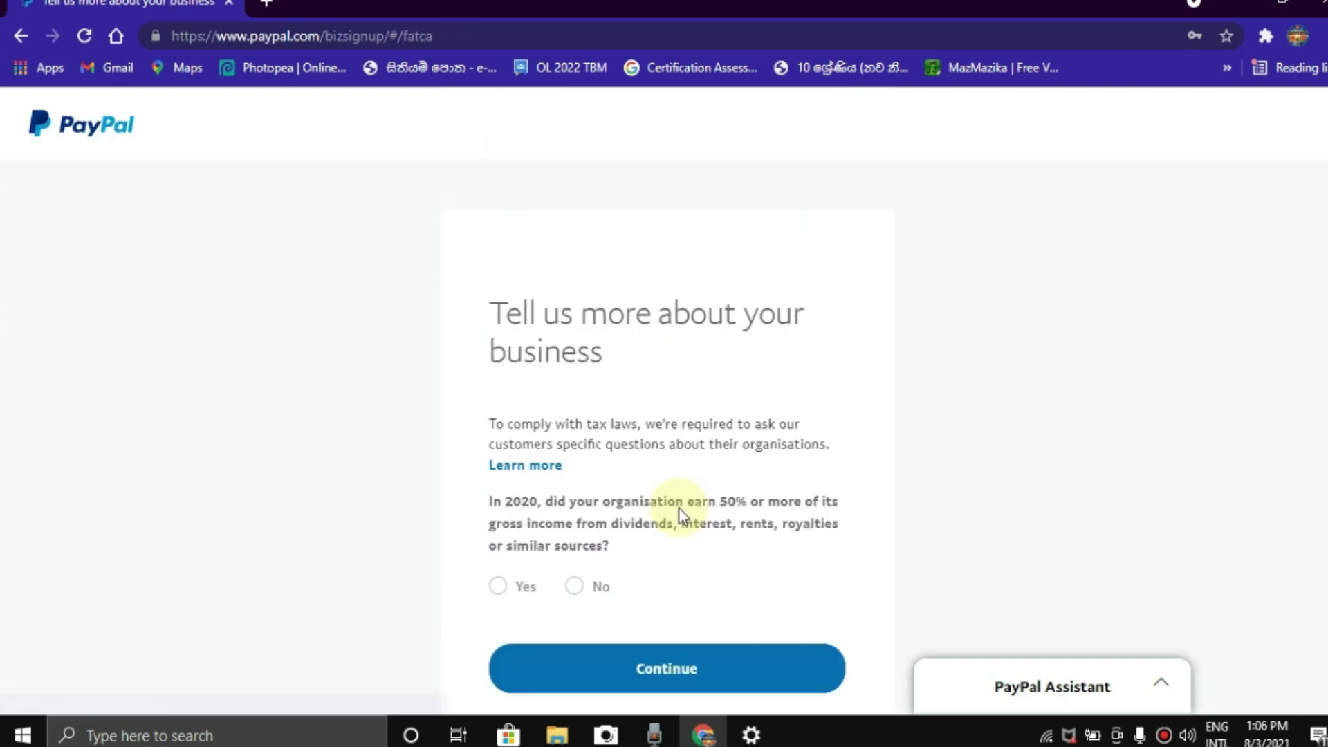
Answer No to both the 2020 income and the investment assets questions, then continue
scroll(679, 509, "down", 1)
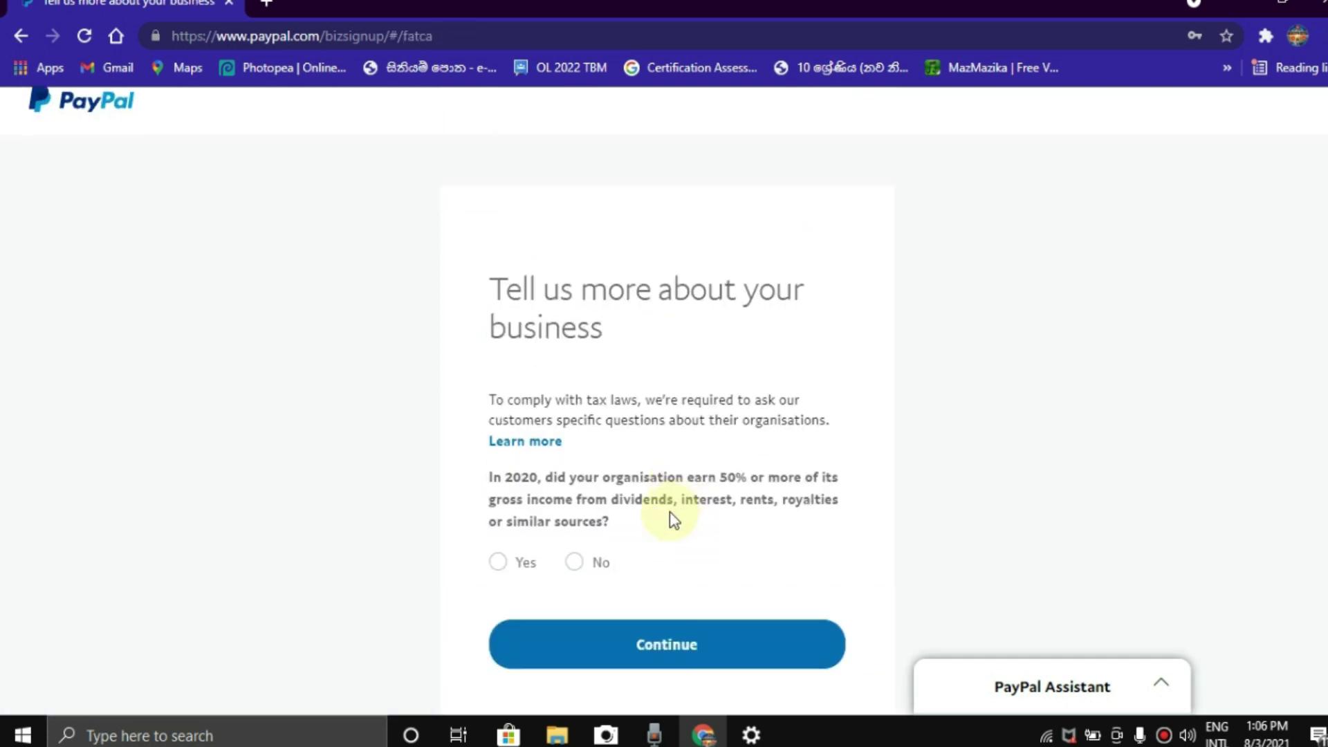
left_click(724, 532)
scroll(725, 533, "down", 2)
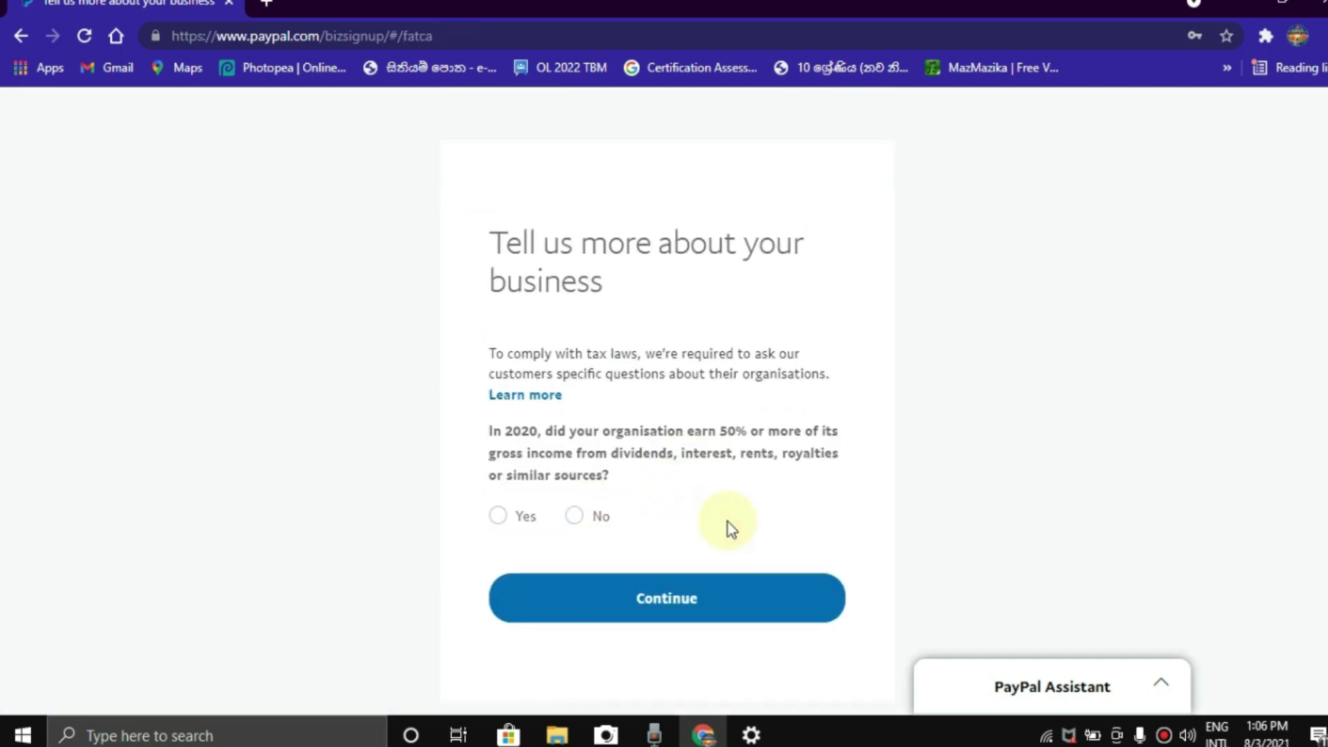
left_click(577, 504)
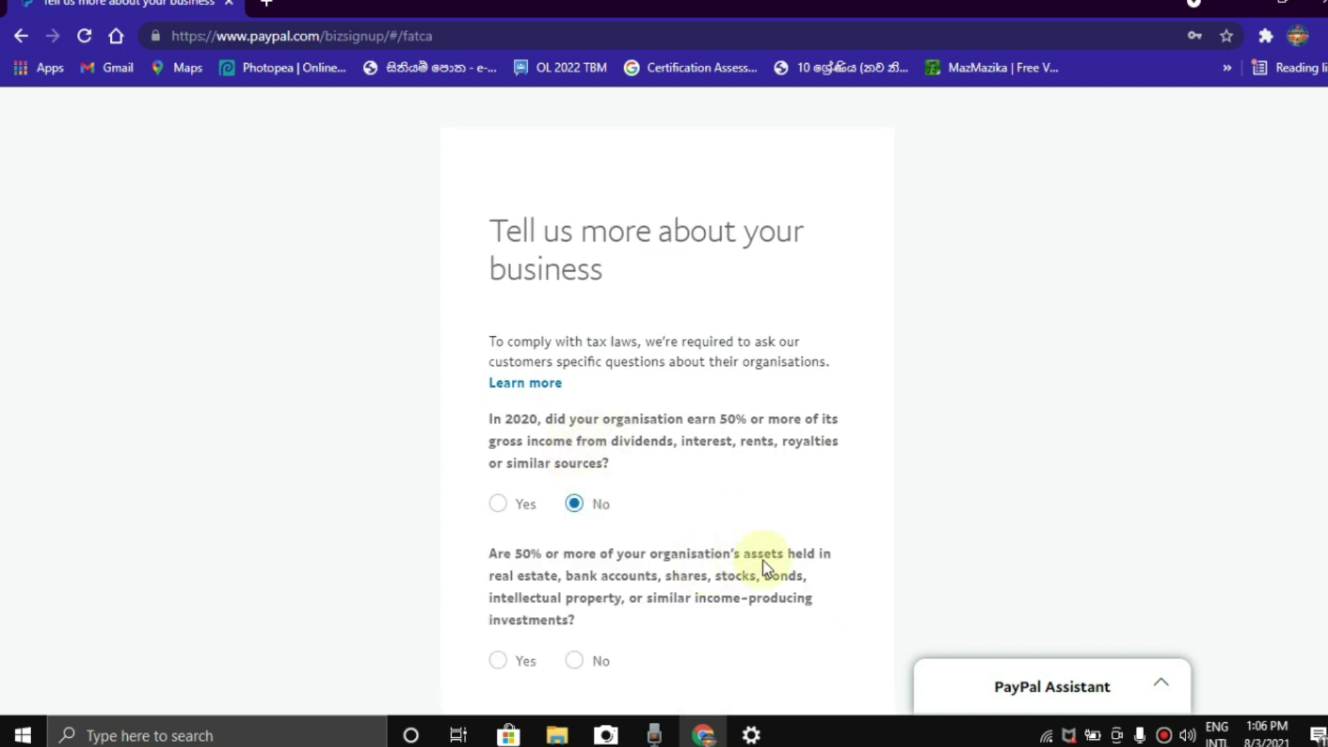
scroll(770, 571, "down", 2)
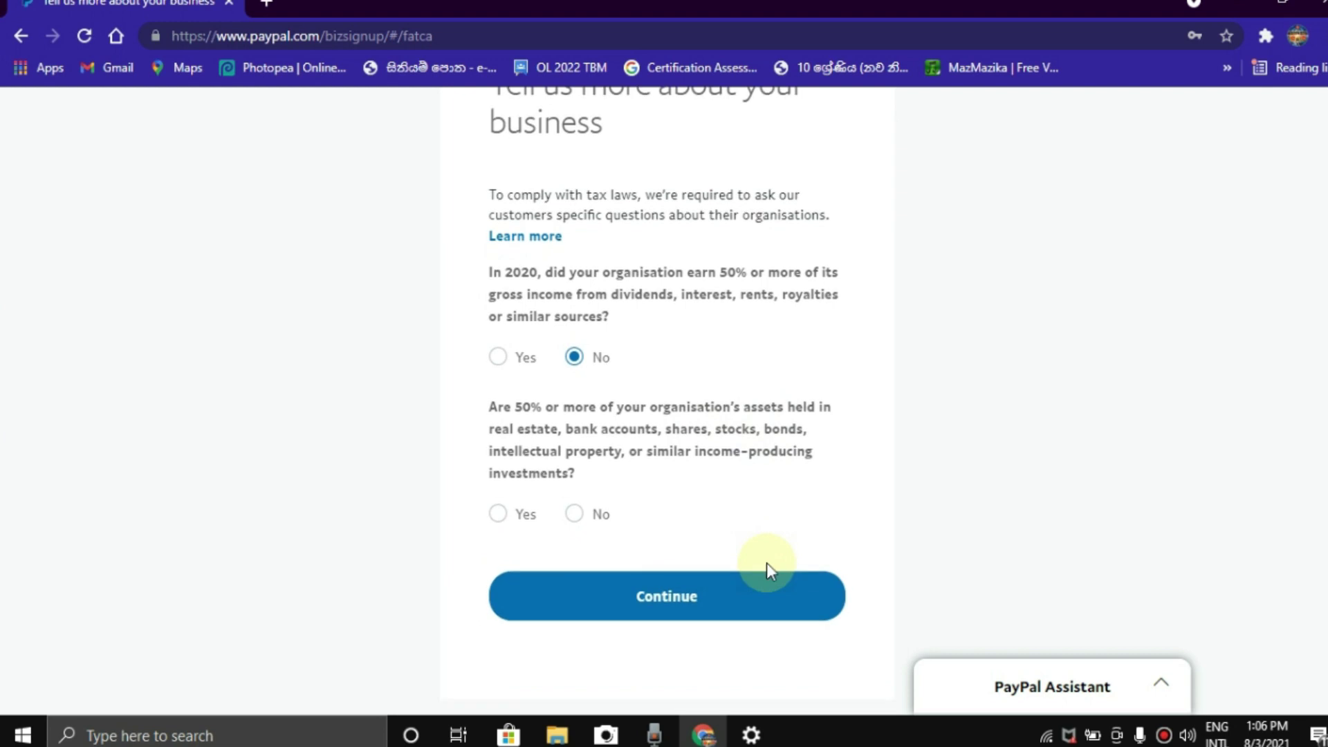
left_click(587, 515)
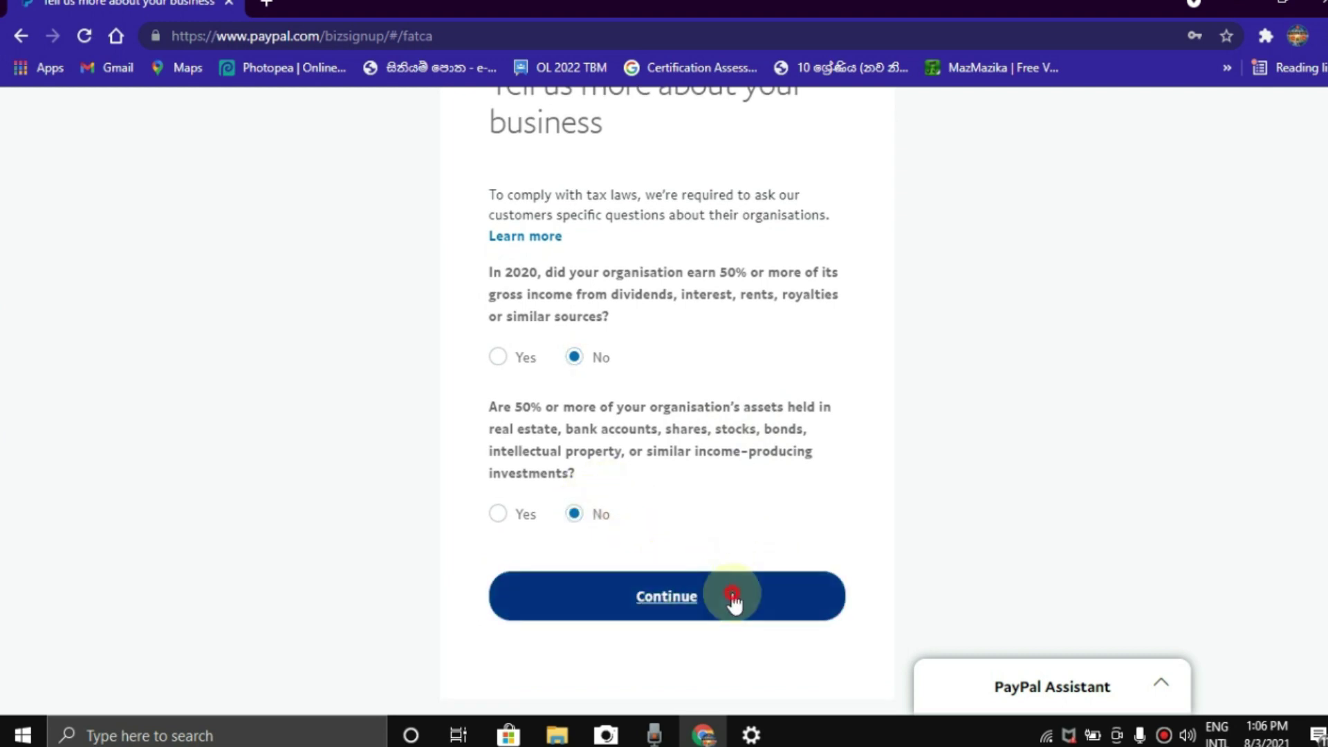
left_click(732, 592)
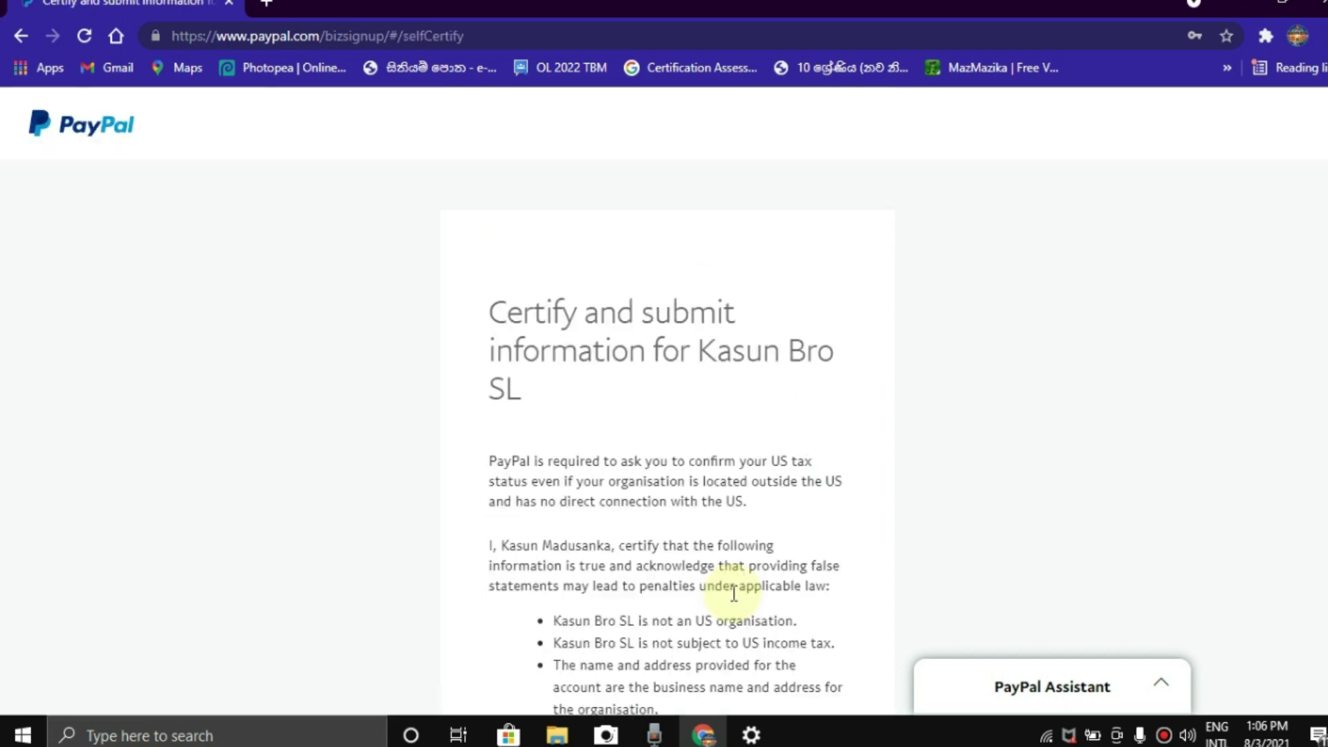
Certify and submit the US tax status information, then scroll through the new dashboard
scroll(734, 593, "down", 1)
scroll(734, 593, "down", 3)
scroll(736, 600, "down", 5)
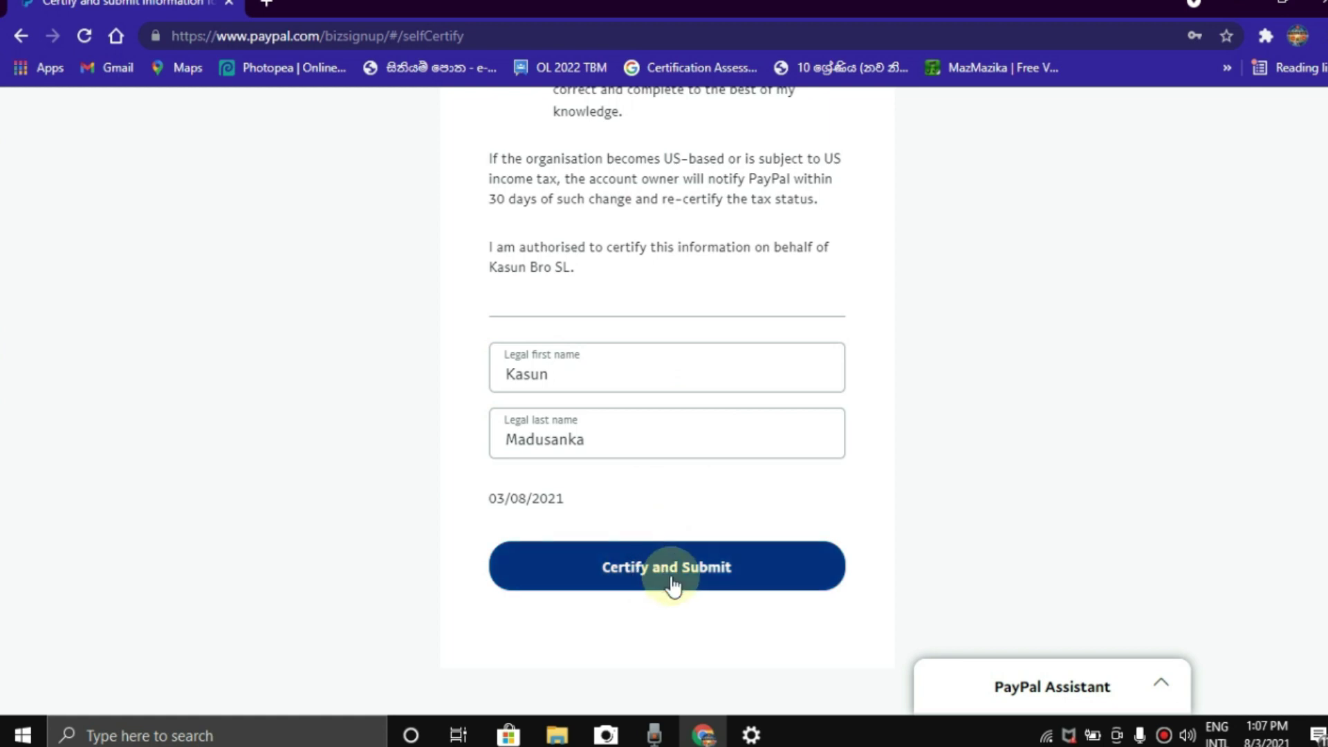
left_click(701, 585)
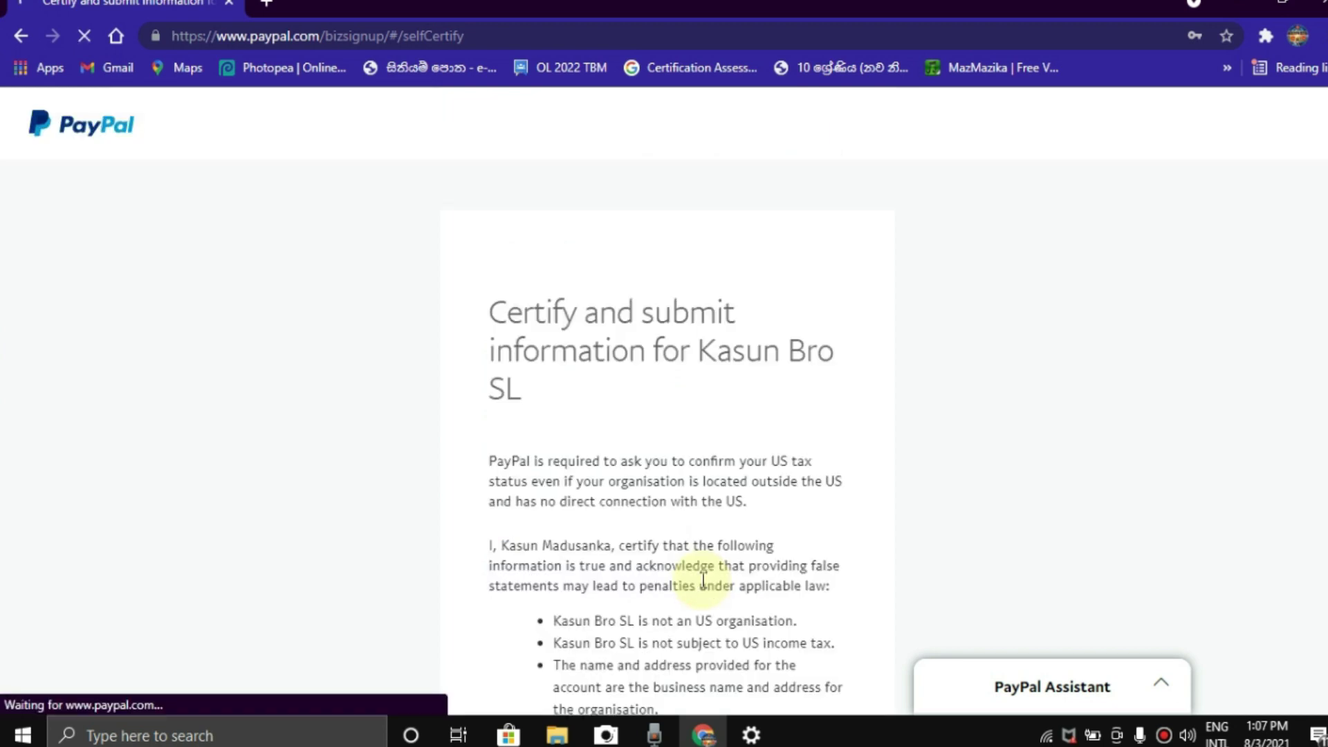
scroll(703, 580, "down", 8)
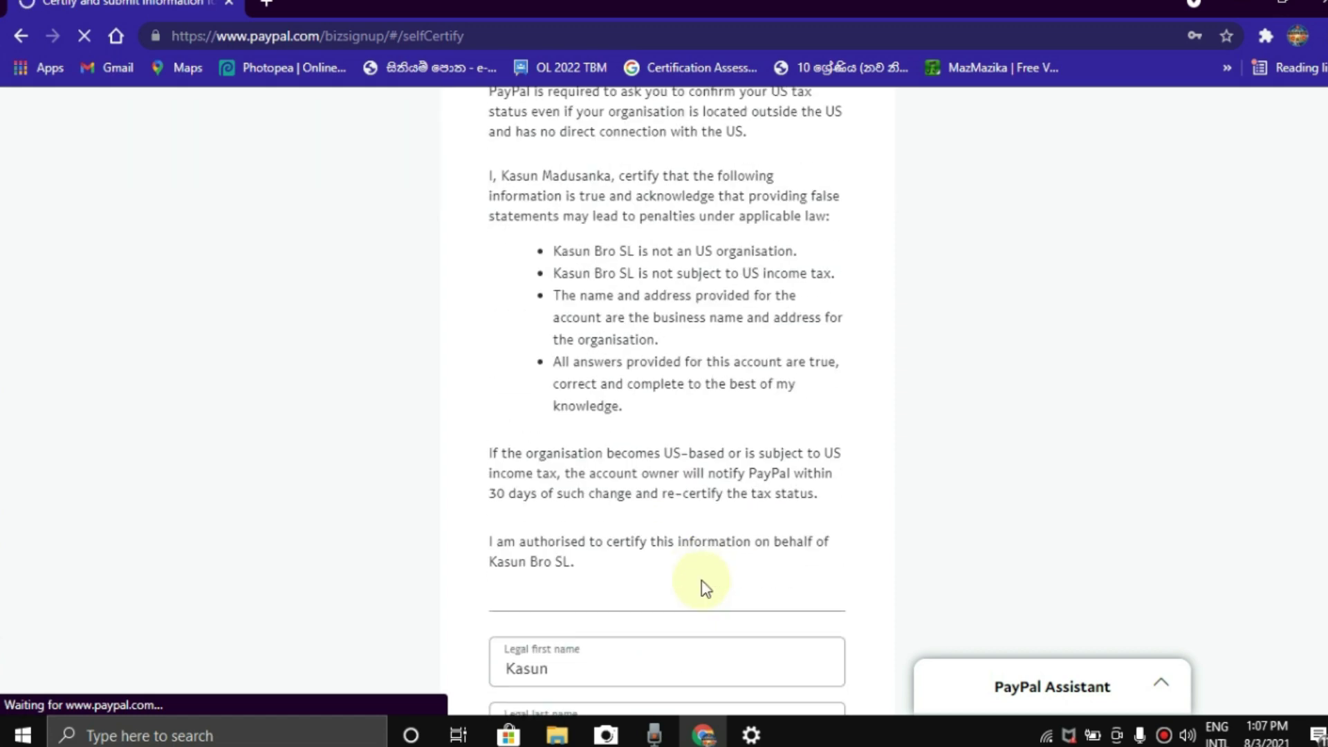
scroll(704, 588, "down", 2)
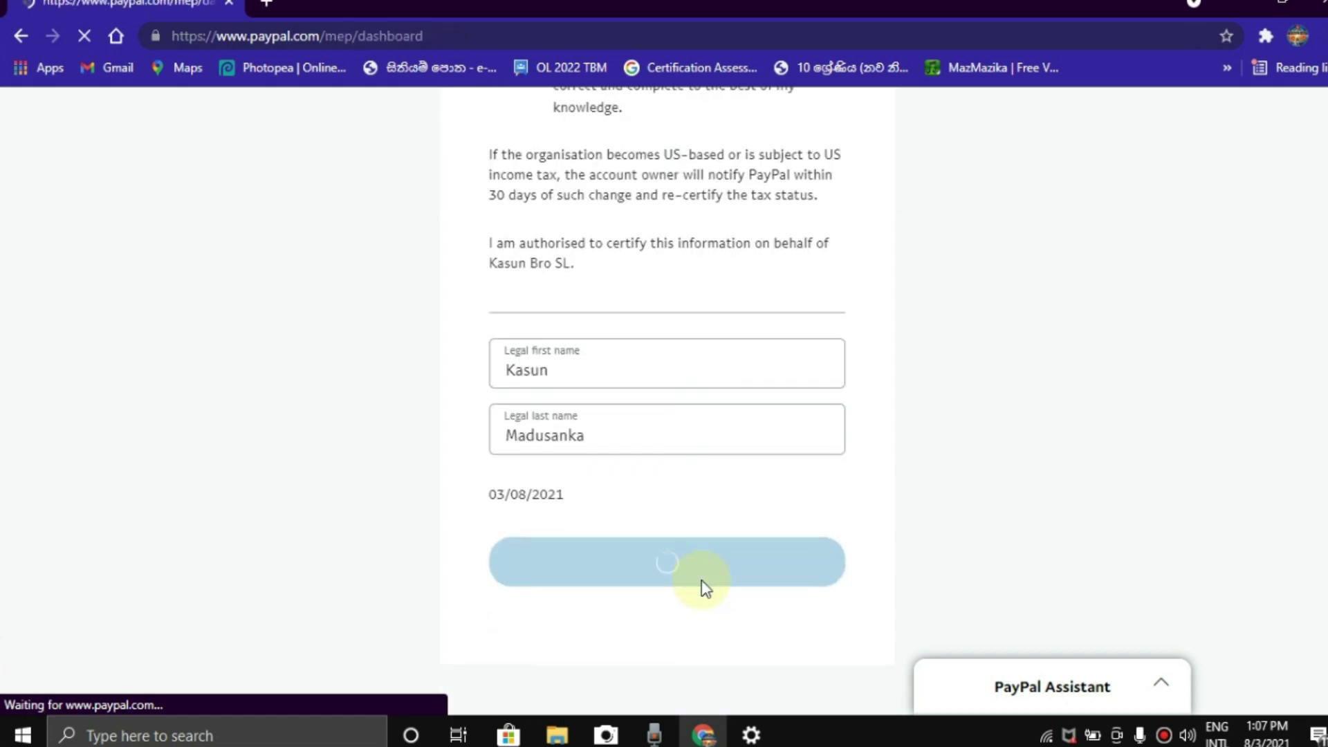
scroll(706, 588, "down", 1)
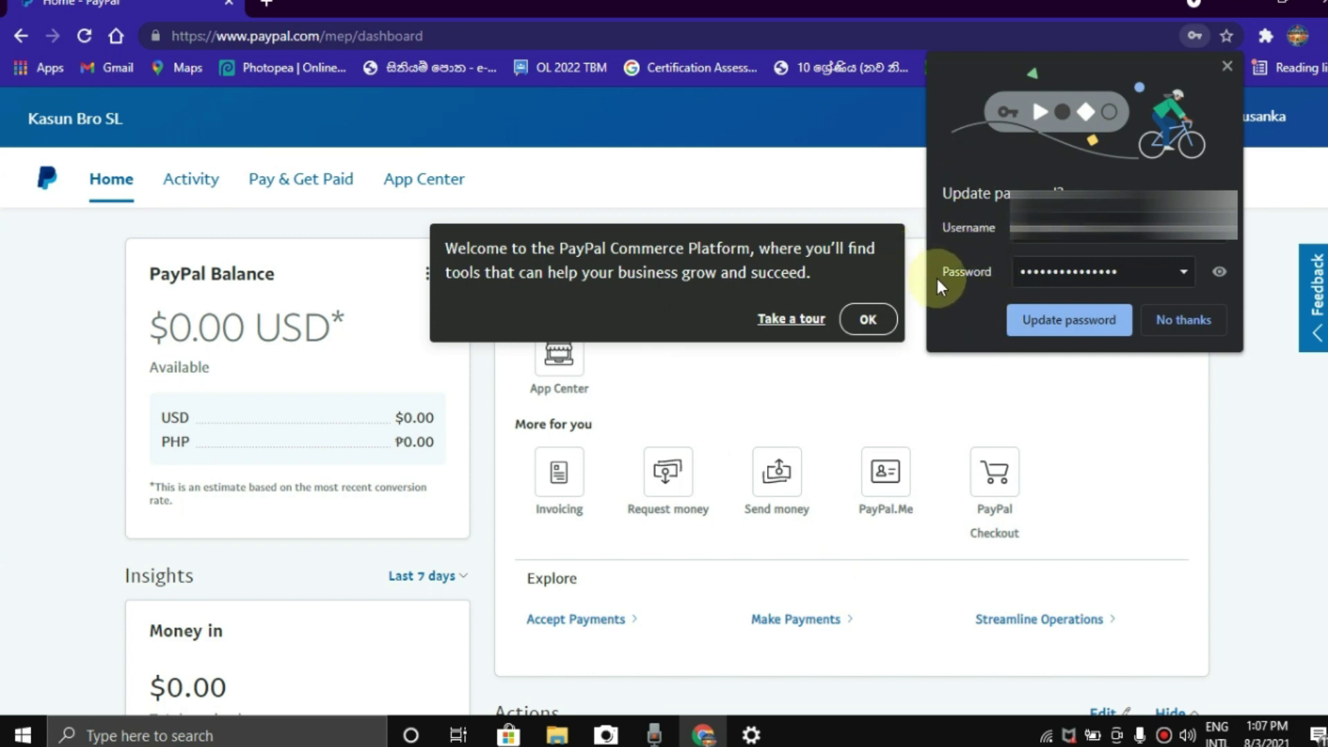
Dismiss the welcome popup and go to Profile Settings from the account name menu
left_click(865, 320)
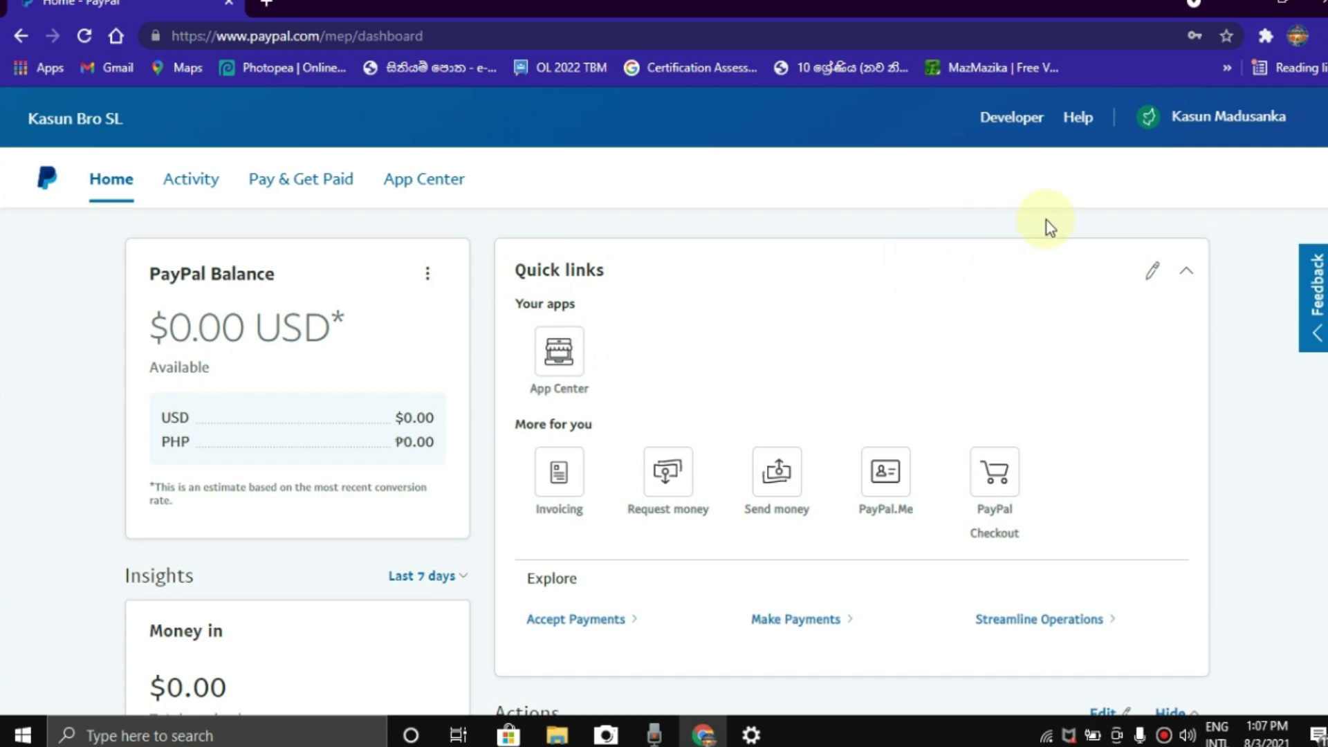
left_click(1219, 119)
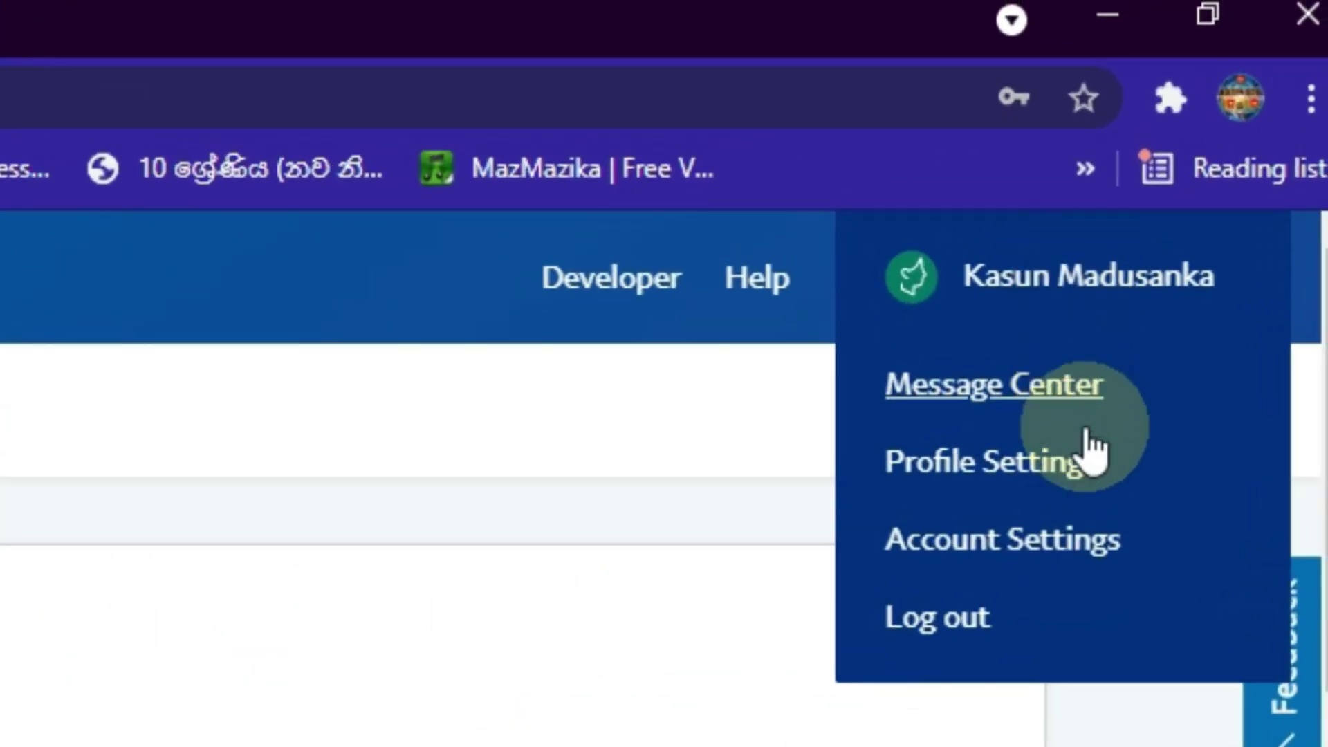
left_click(1041, 465)
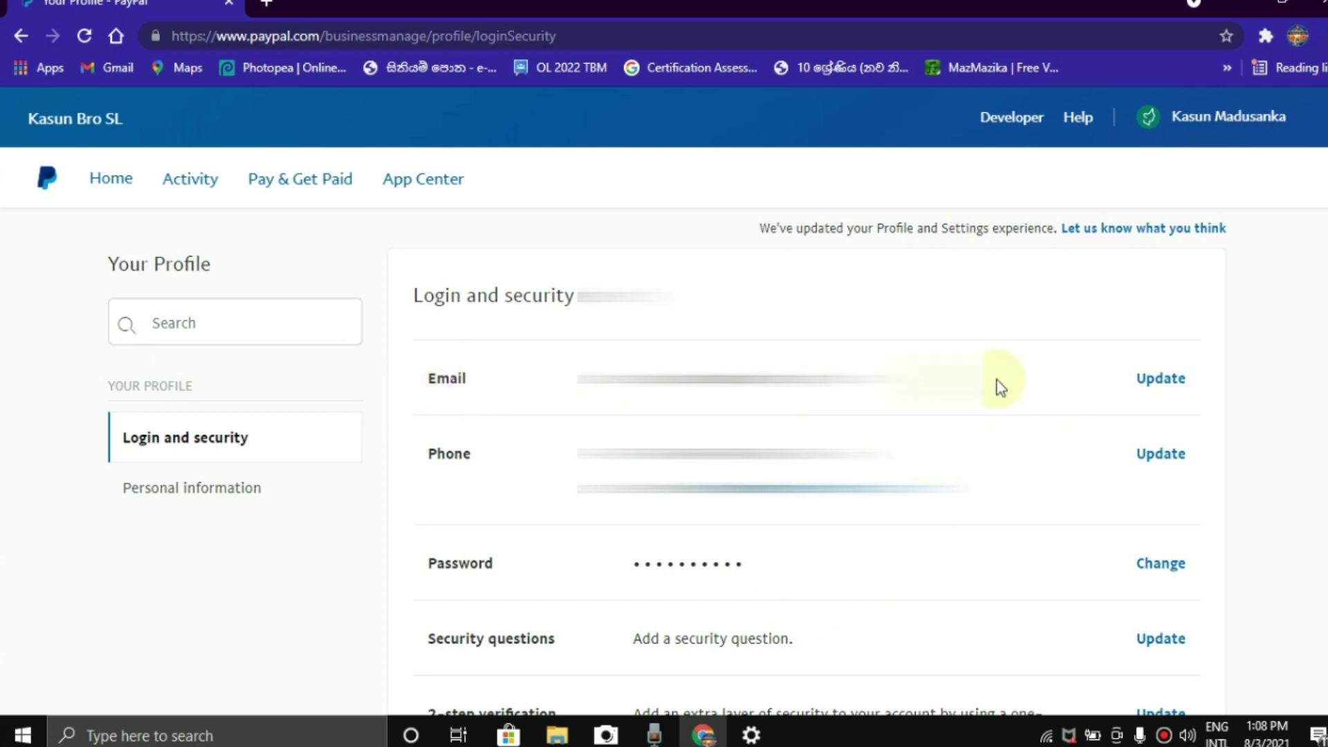
Request a confirmation email for the unconfirmed primary email address
left_click(1178, 383)
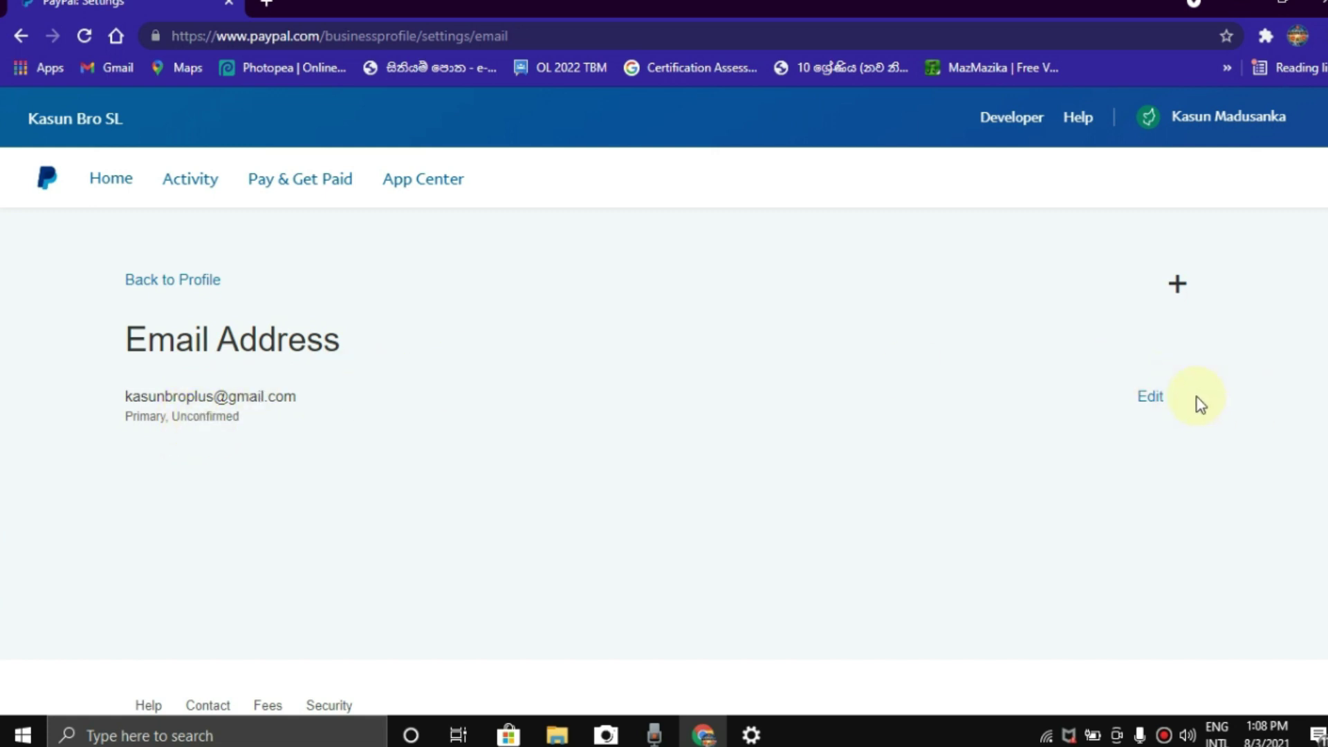
left_click(1151, 398)
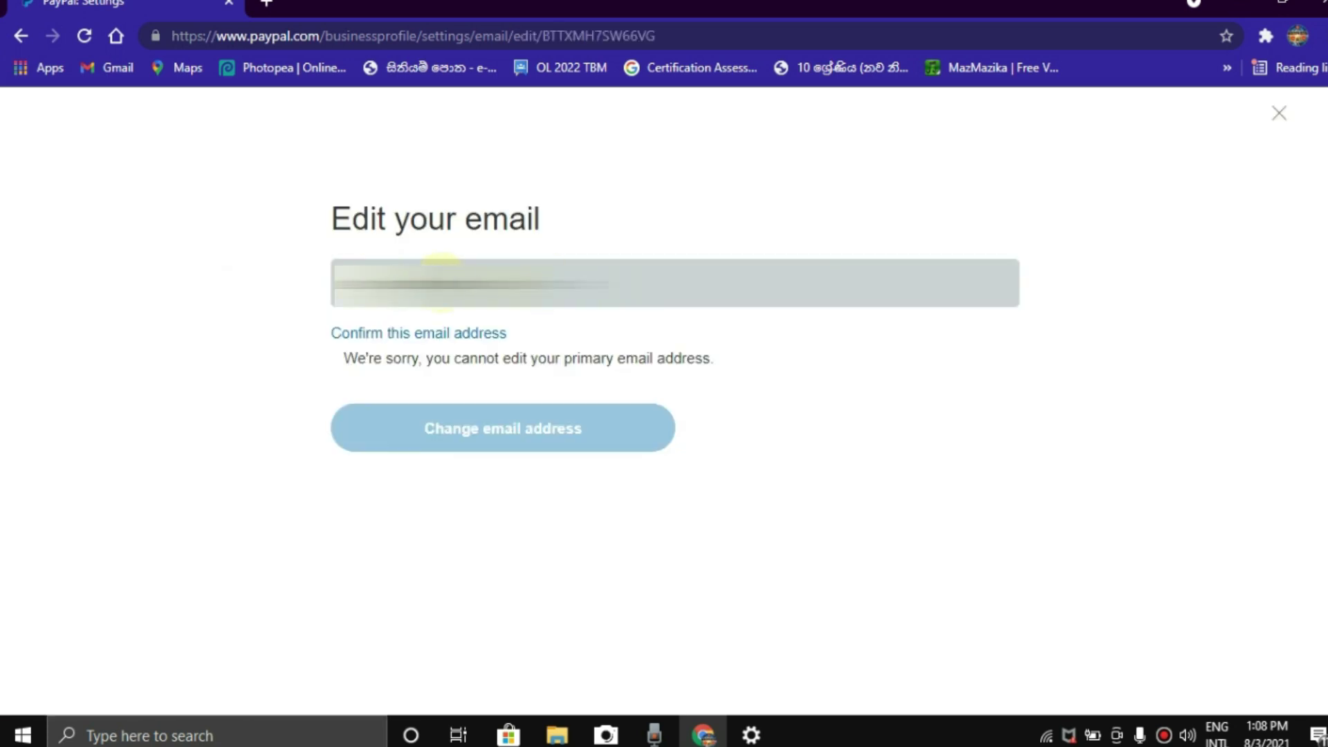
left_click(464, 338)
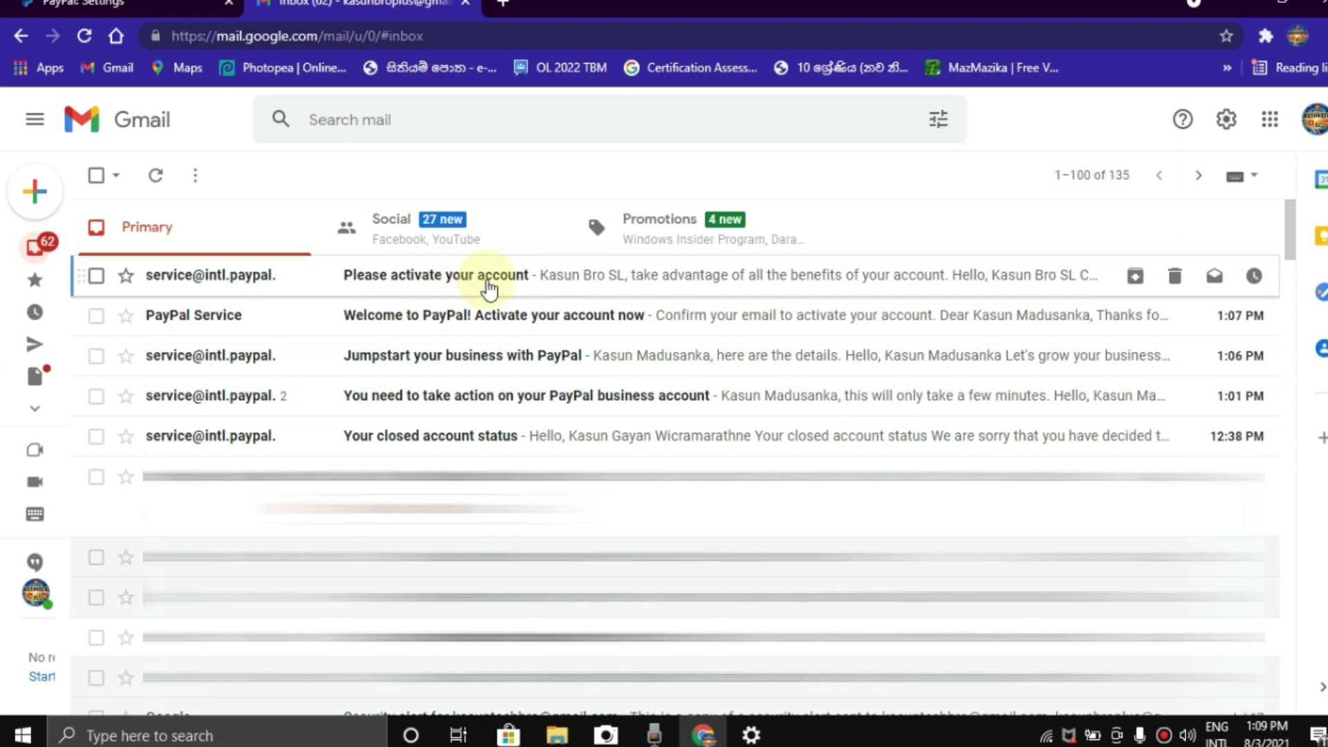
Open the 'Please activate your account' email and follow its activation link
left_click(490, 286)
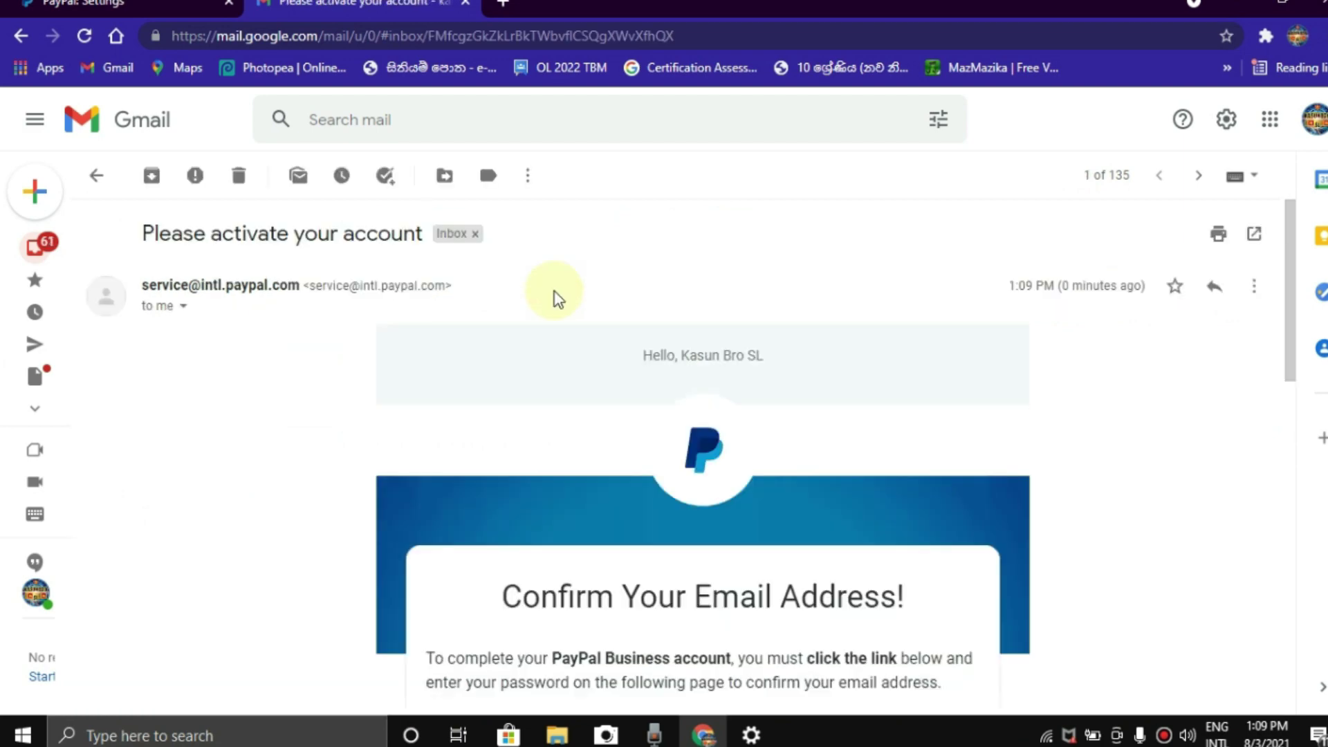
scroll(828, 400, "down", 4)
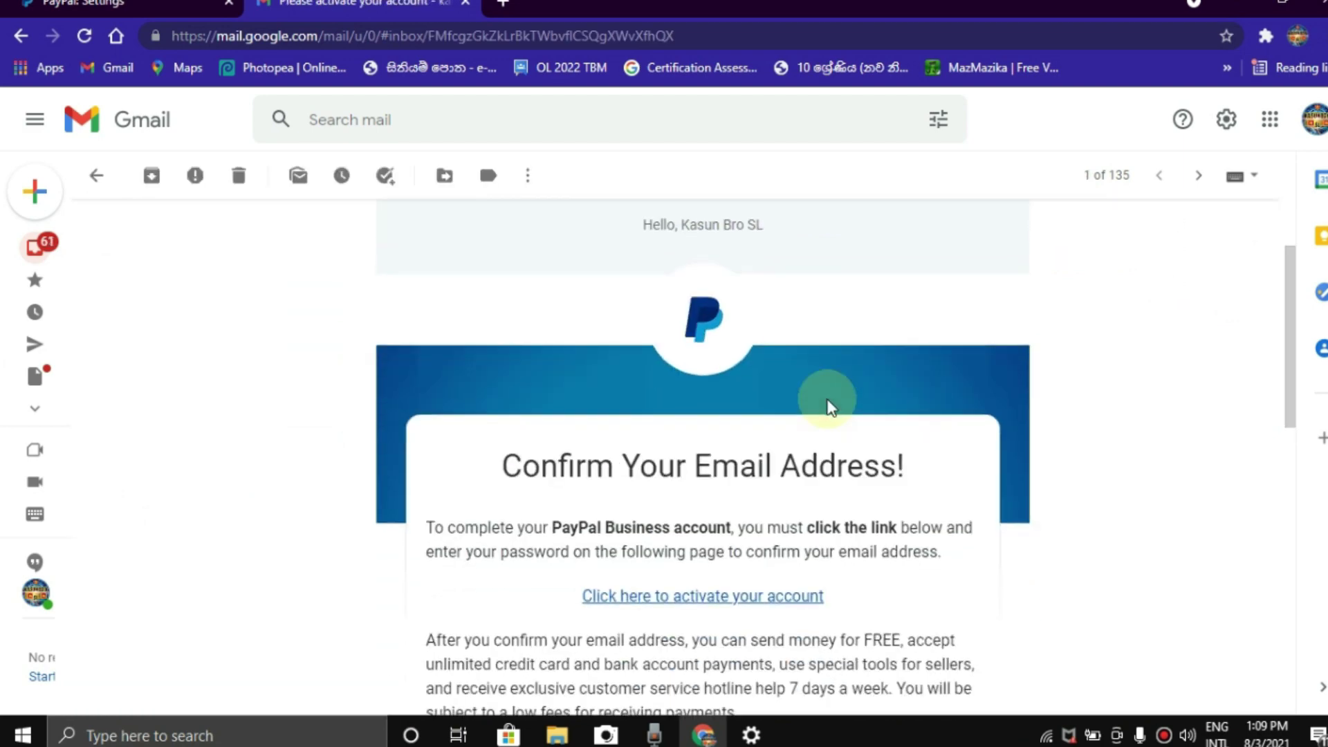
scroll(828, 401, "down", 3)
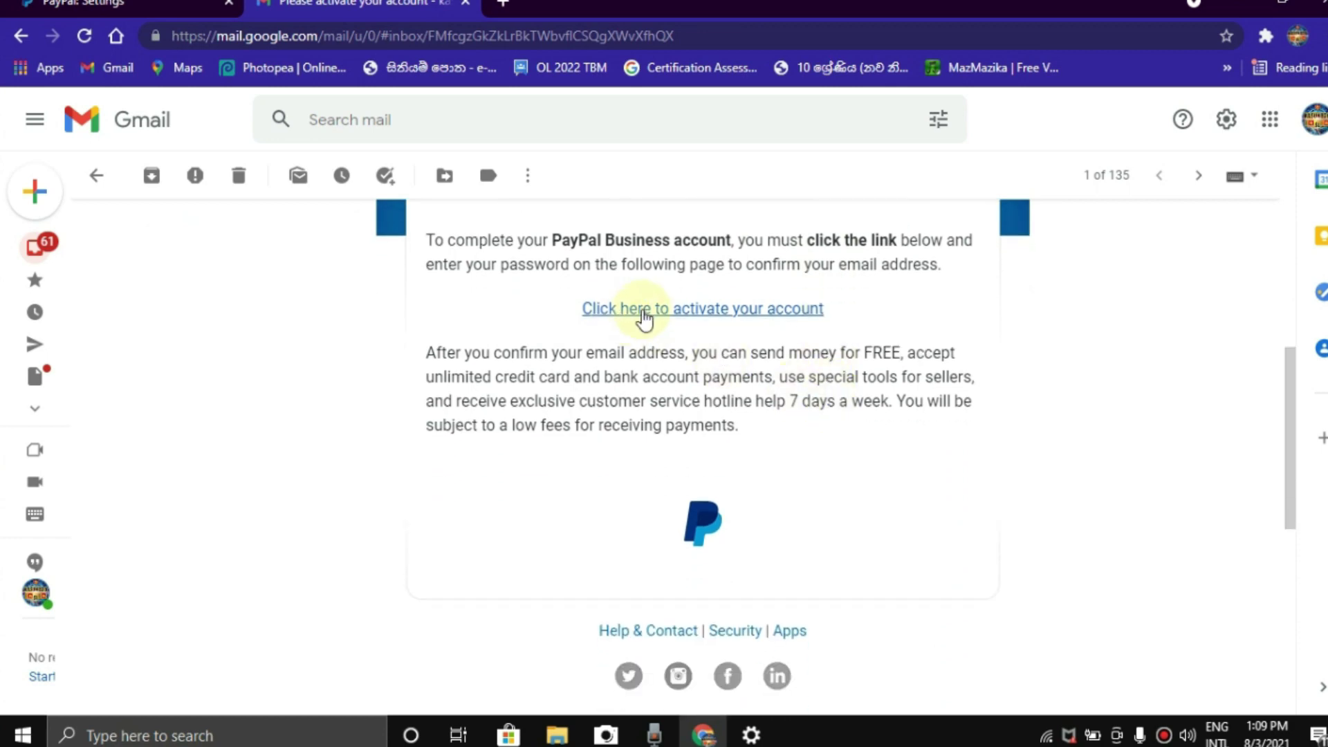
left_click(777, 309)
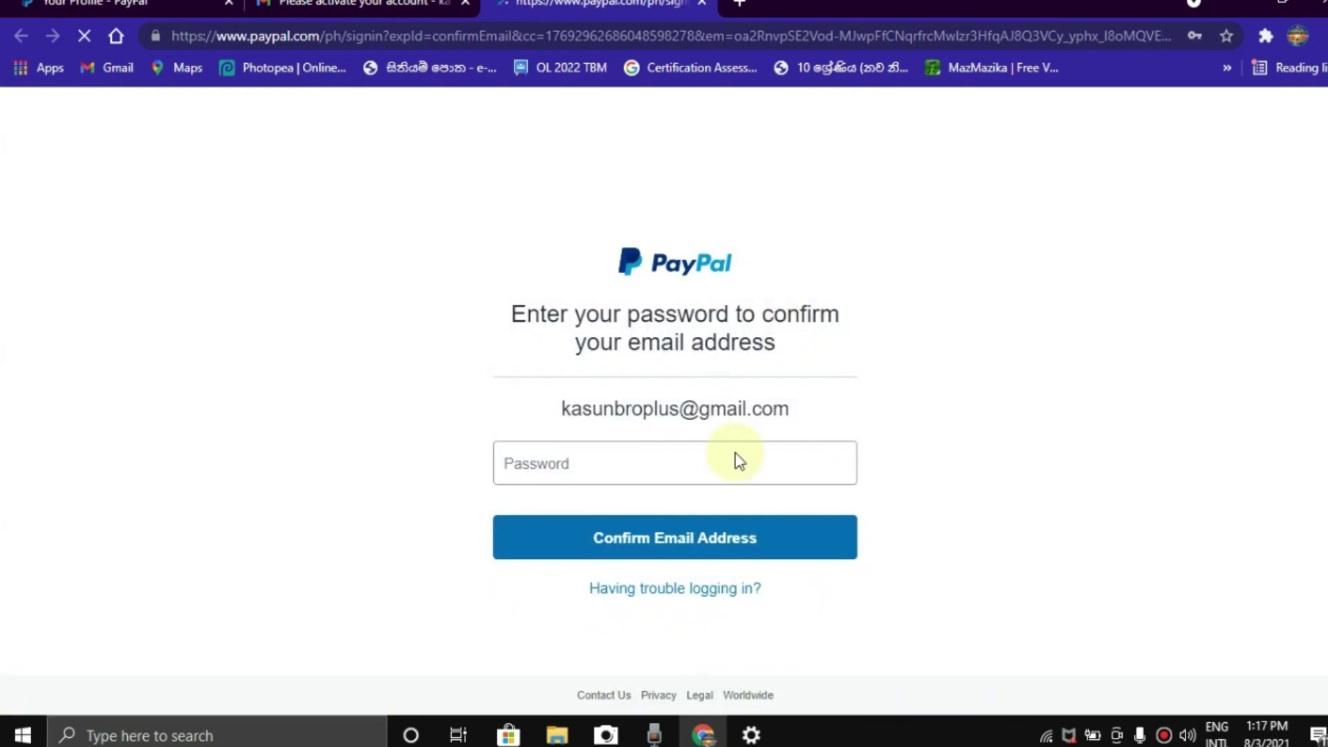
Fill in the saved account password and confirm the email address
left_click(695, 464)
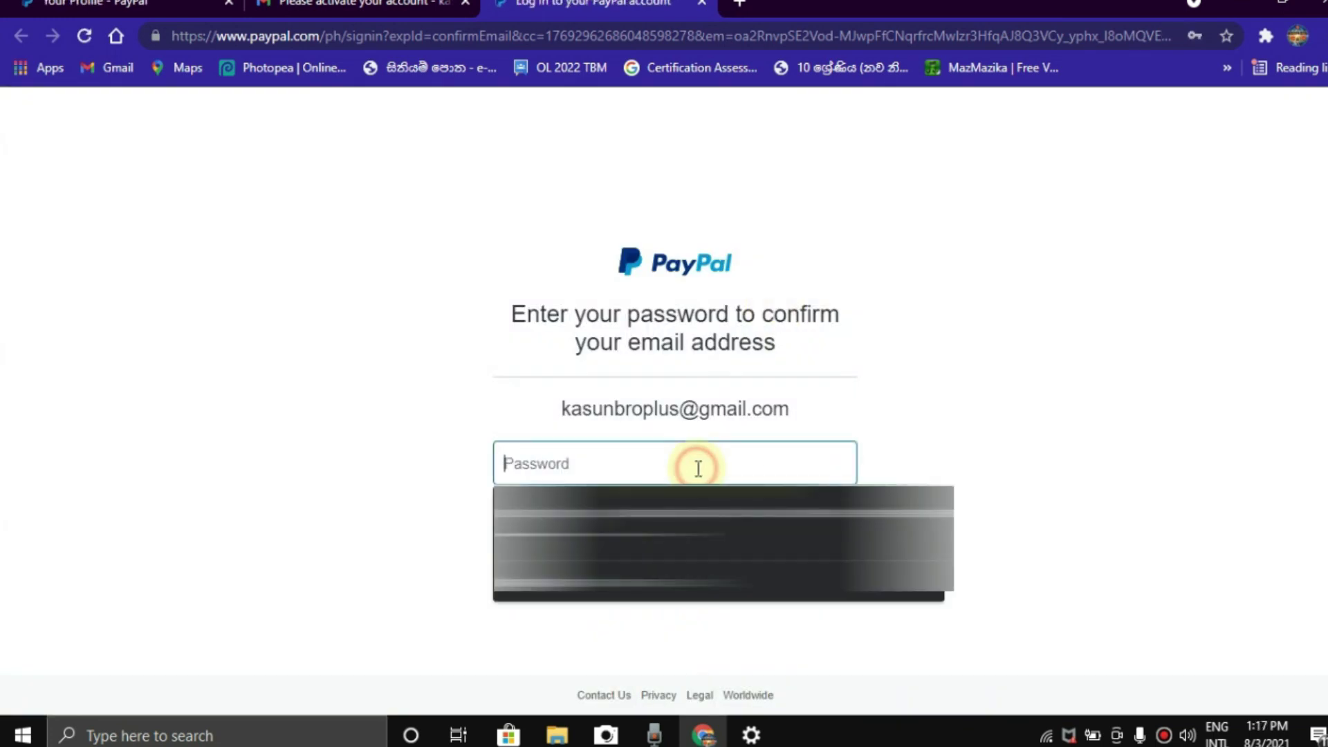
left_click(692, 494)
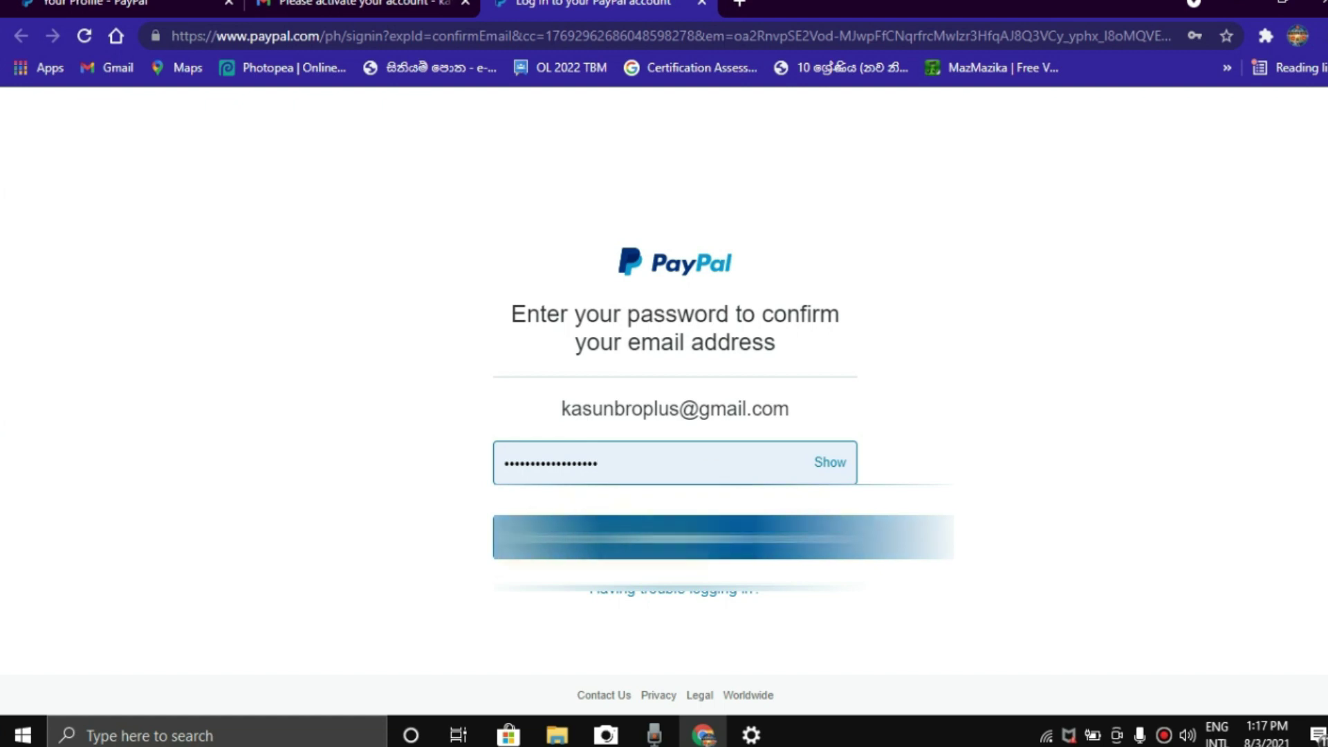
left_click(692, 537)
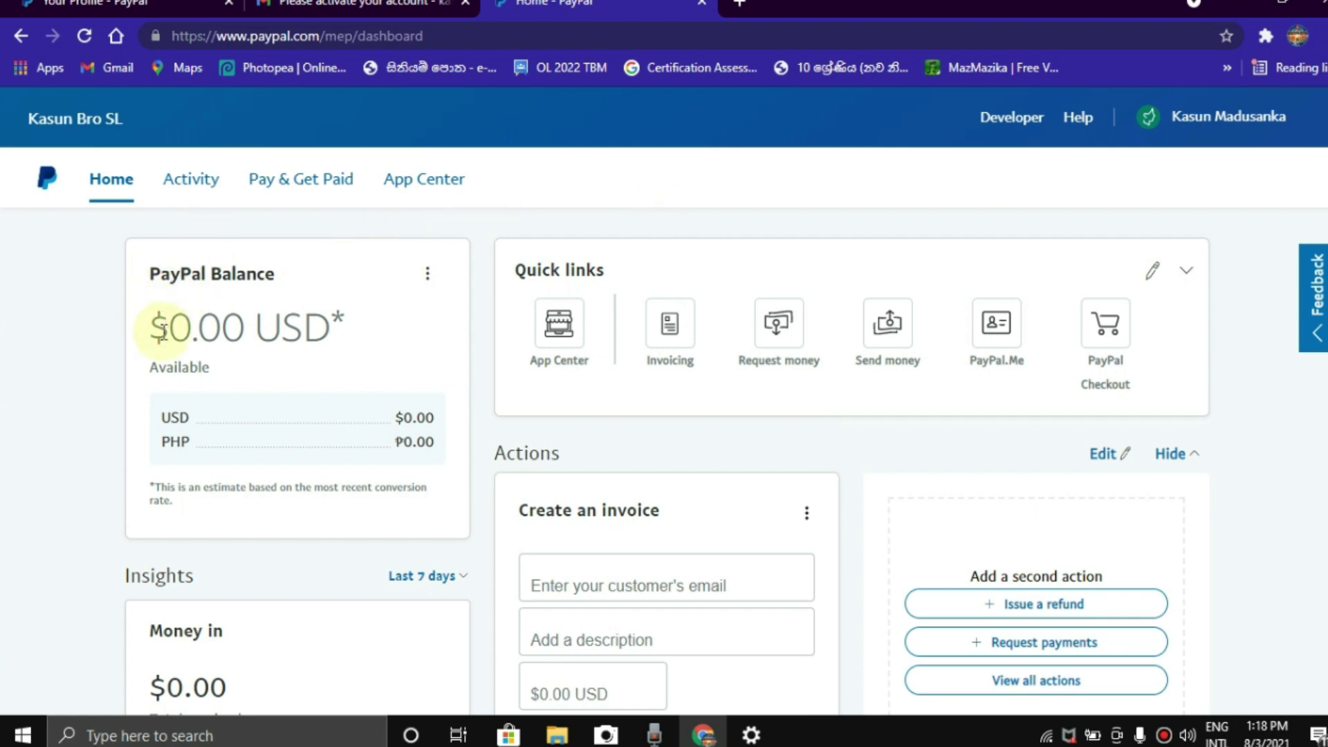
left_click_drag(161, 334, 335, 320)
left_click(445, 415)
scroll(837, 439, "down", 2)
scroll(837, 439, "down", 6)
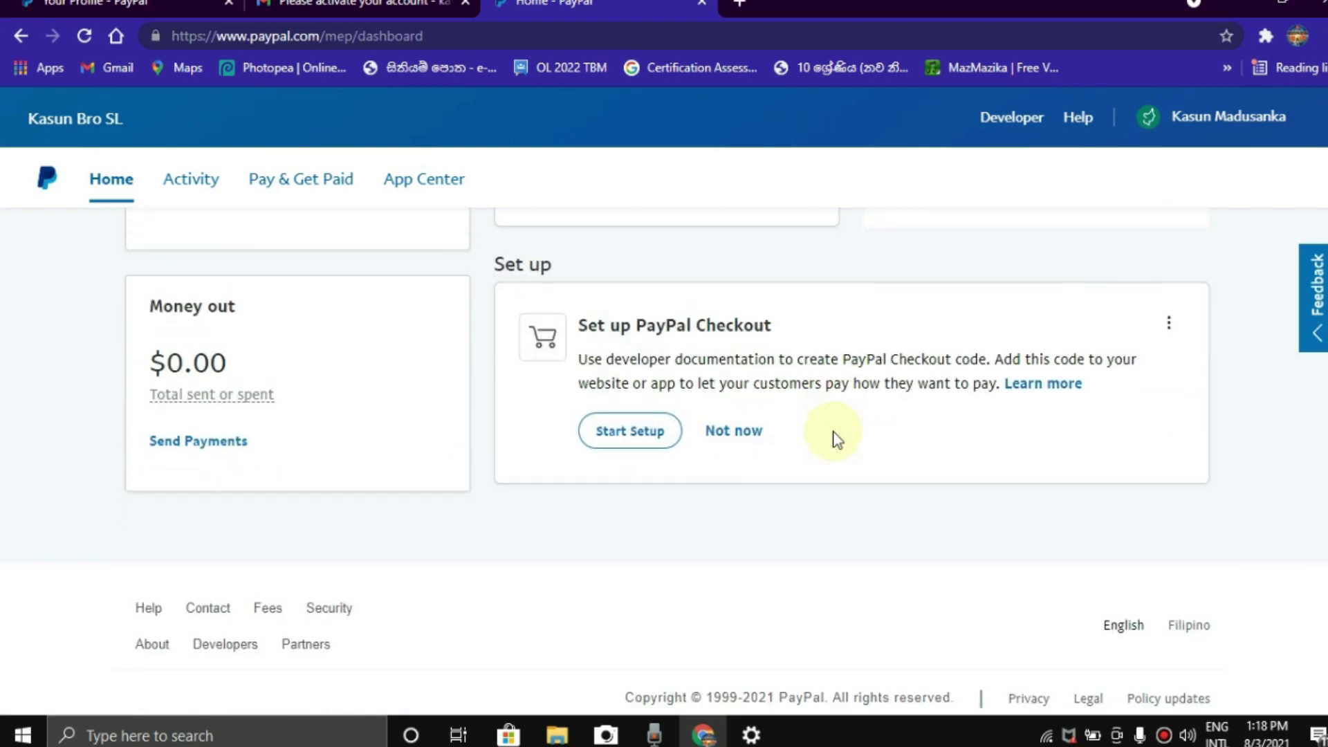